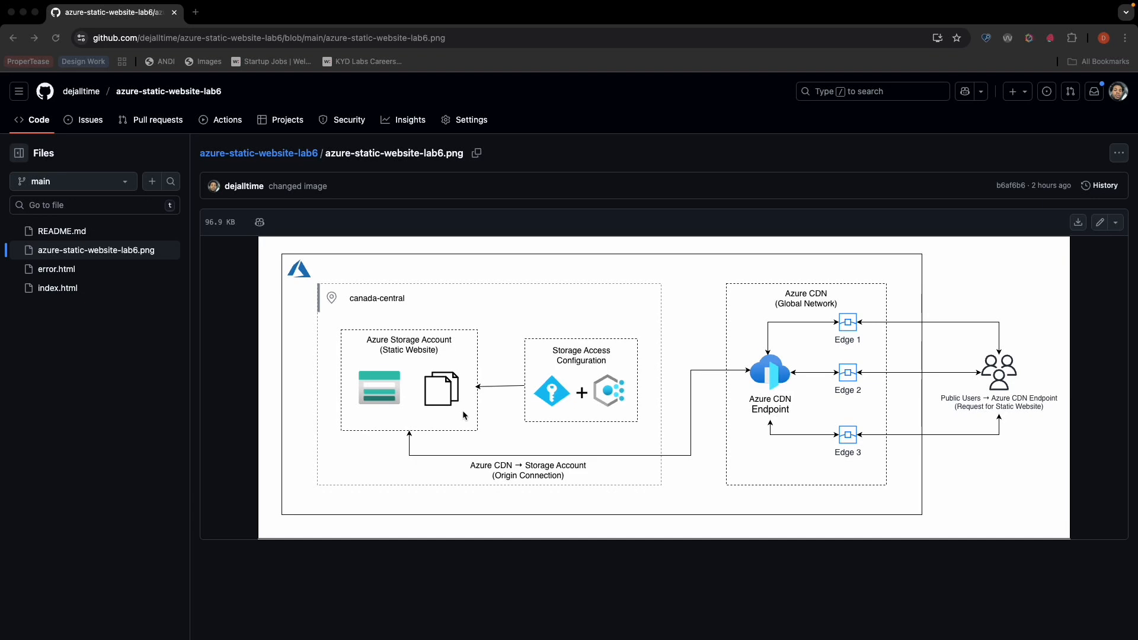
- Switch to the Azure portal and create a resource group named staticweb-lab6-rg
{"action": "key", "text": "ctrl+Left"}
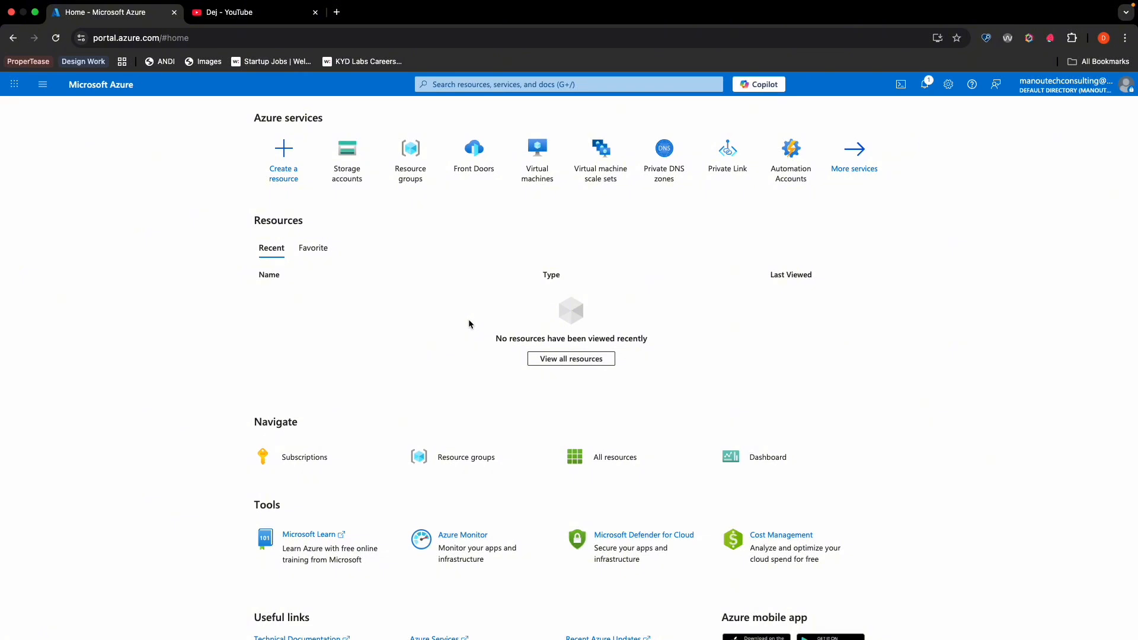
{"action": "left_click", "coordinate": [410, 153]}
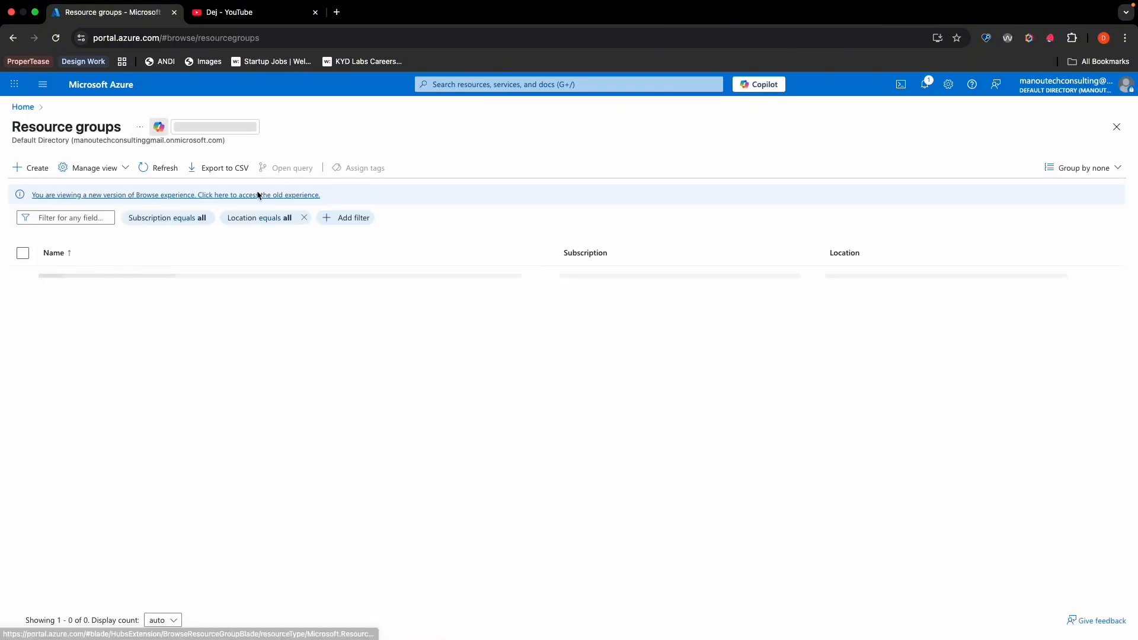
{"action": "left_click", "coordinate": [23, 167]}
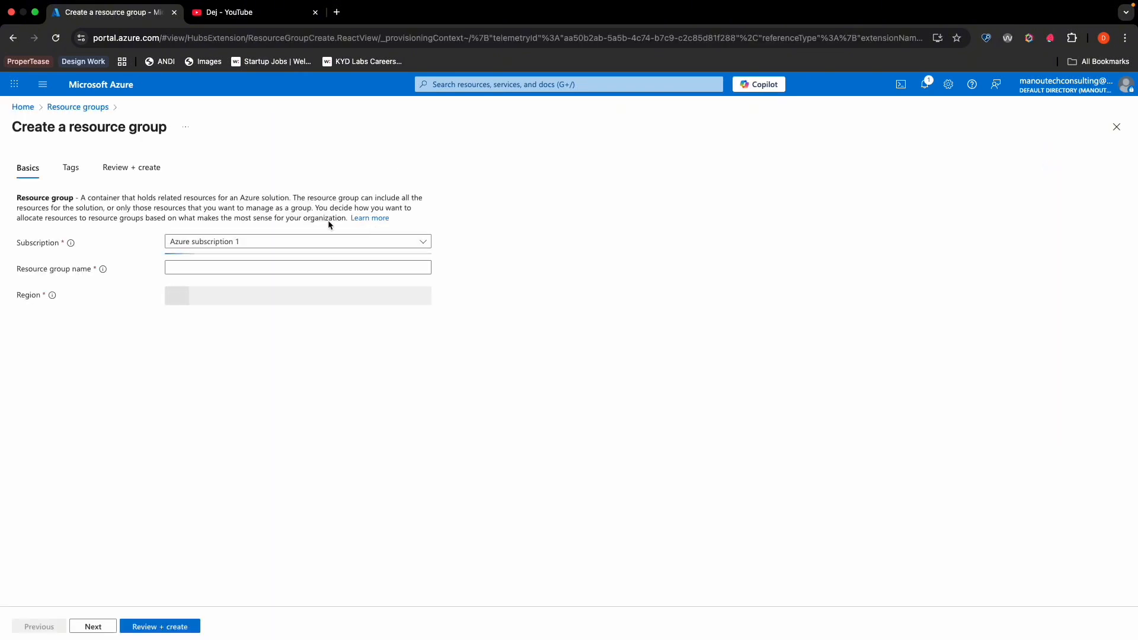
{"action": "left_click", "coordinate": [267, 268]}
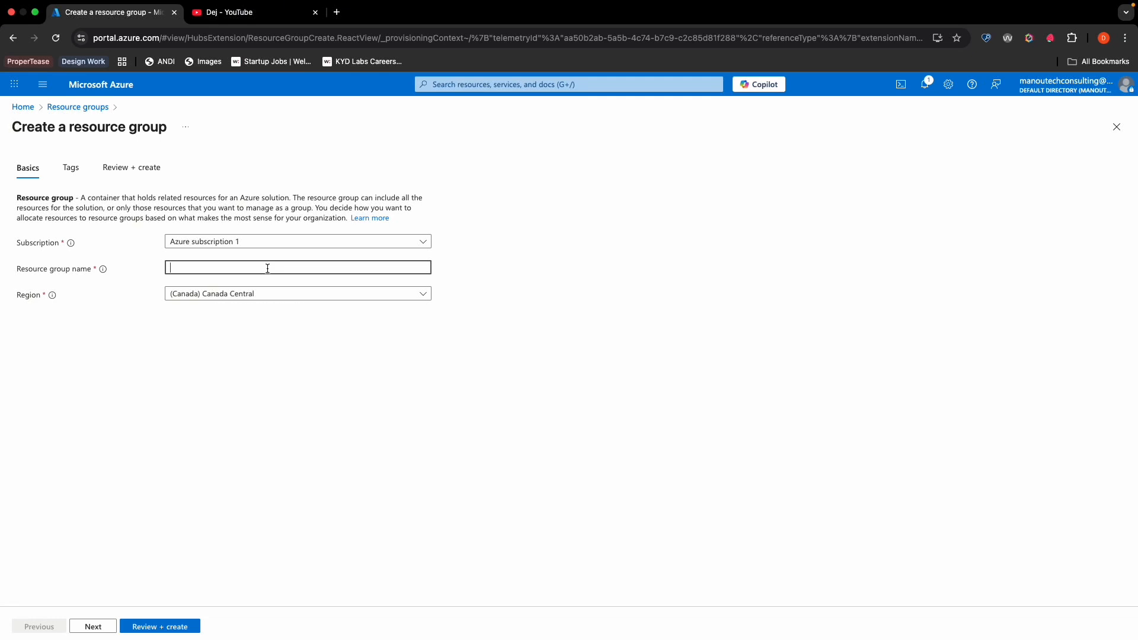
{"action": "type", "text": "staticwe"}
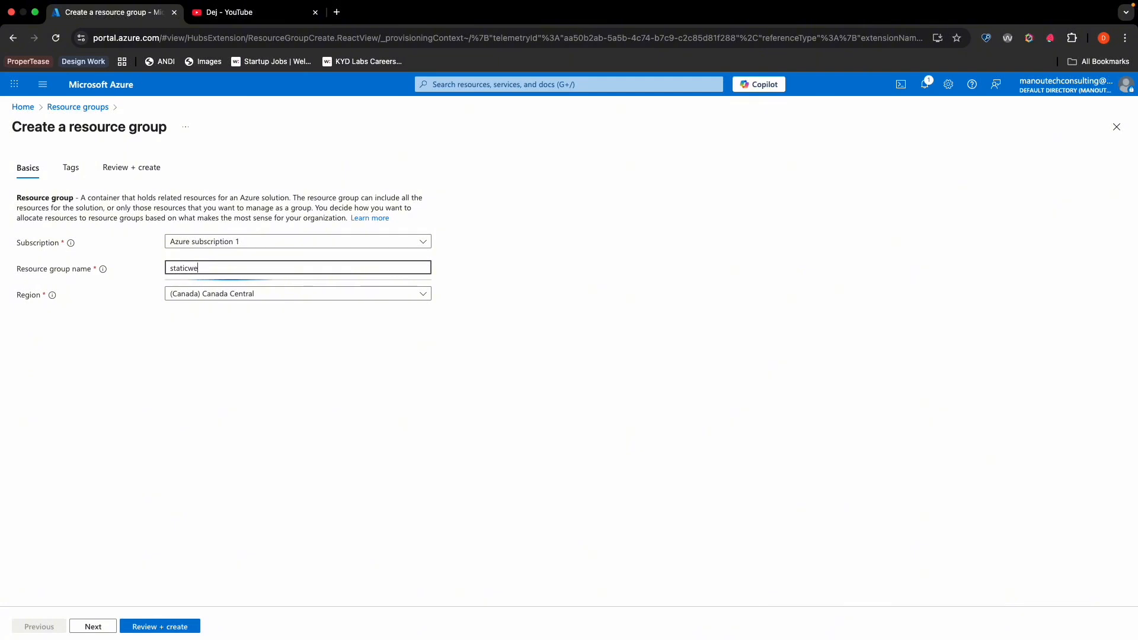
{"action": "type", "text": "b-lab6-rg"}
{"action": "left_click", "coordinate": [154, 632]}
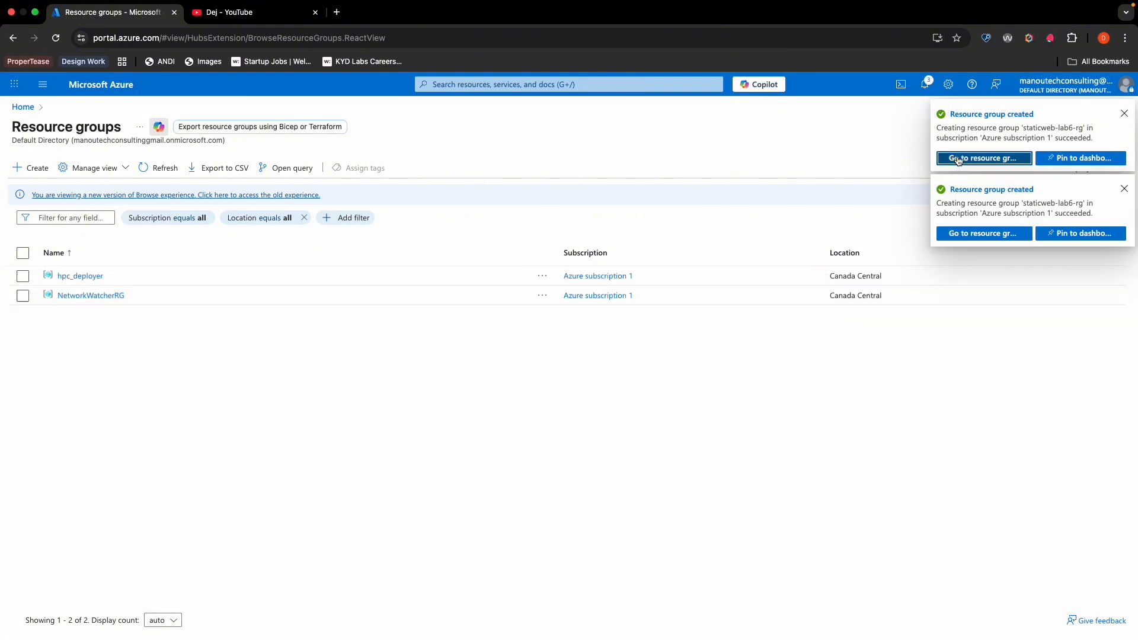
- Open the new resource group and start creating Microsoft's Storage account resource from the Marketplace
{"action": "left_click", "coordinate": [955, 157]}
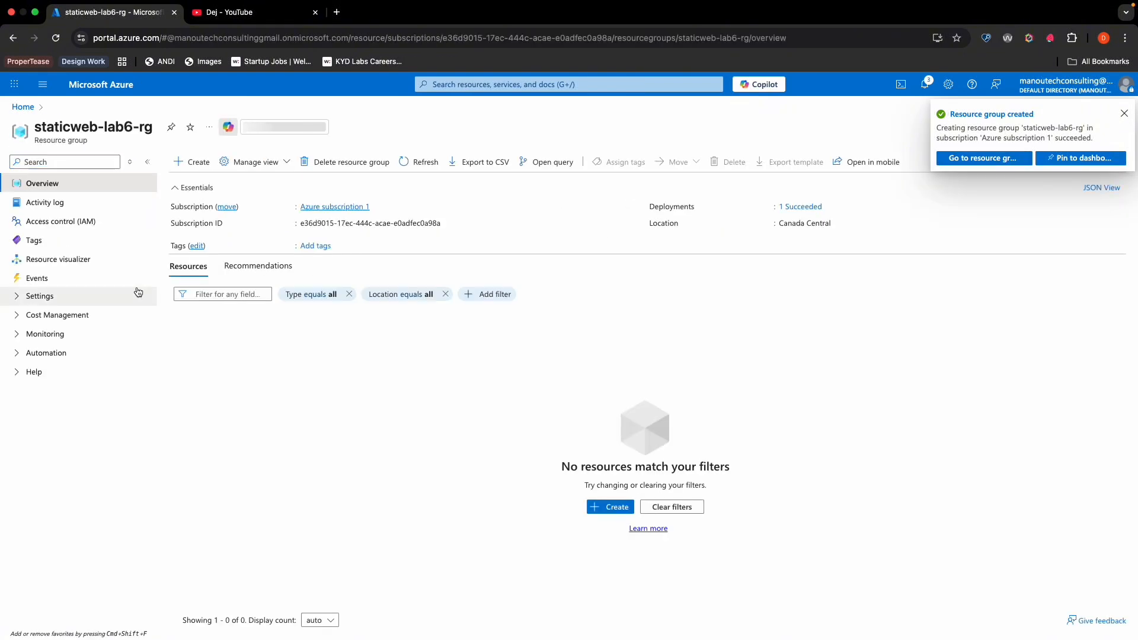
{"action": "left_click", "coordinate": [196, 162]}
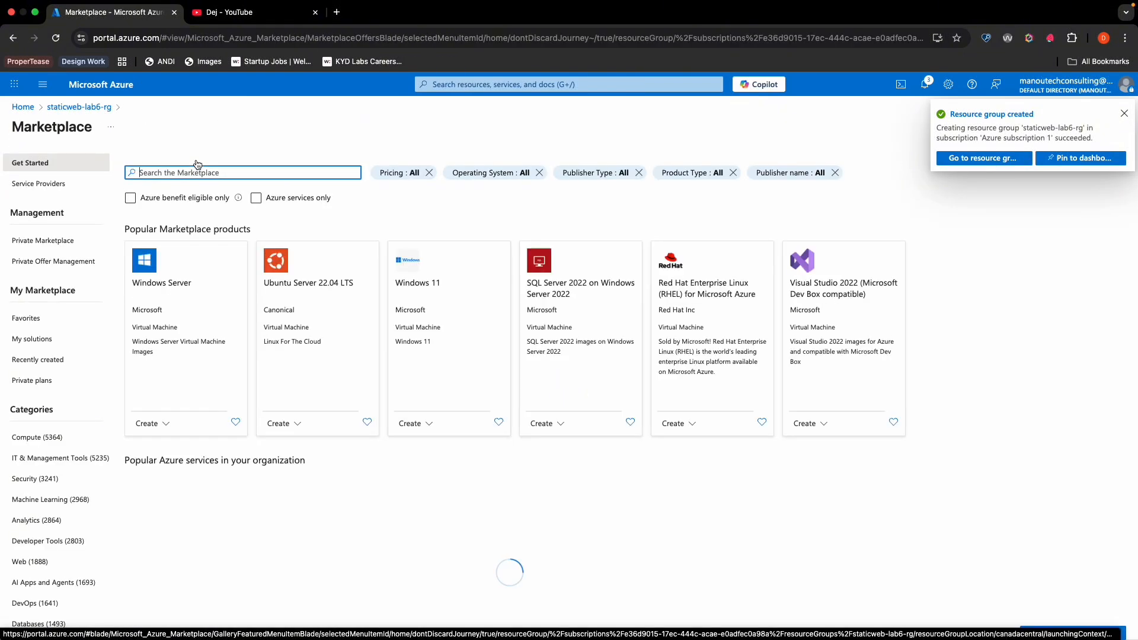
{"action": "type", "text": "storage"}
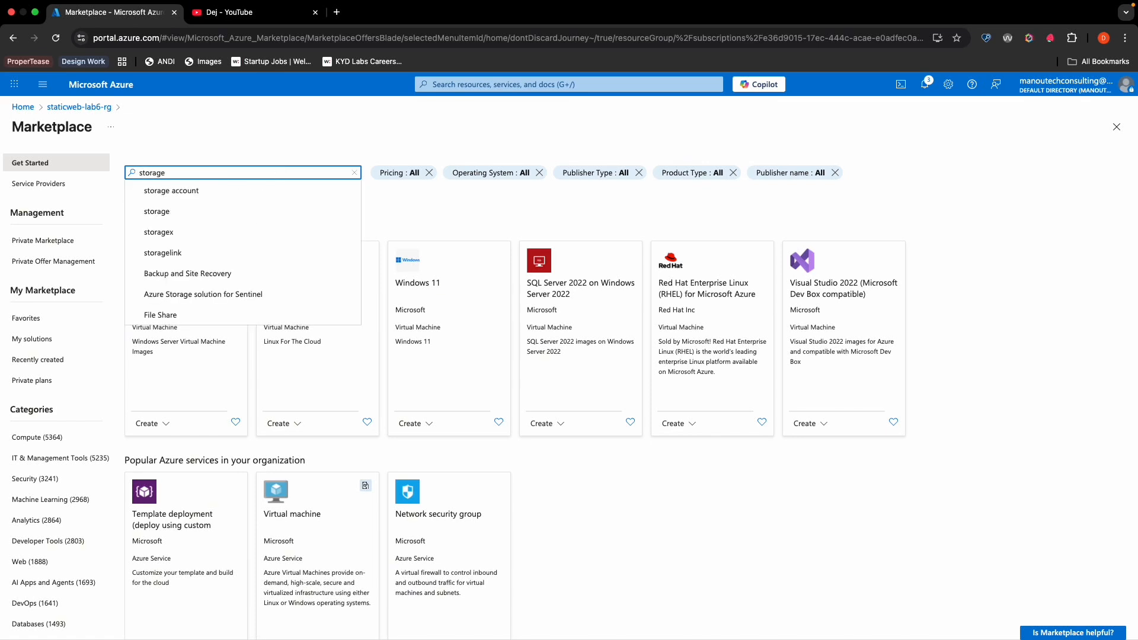
{"action": "left_click", "coordinate": [255, 192]}
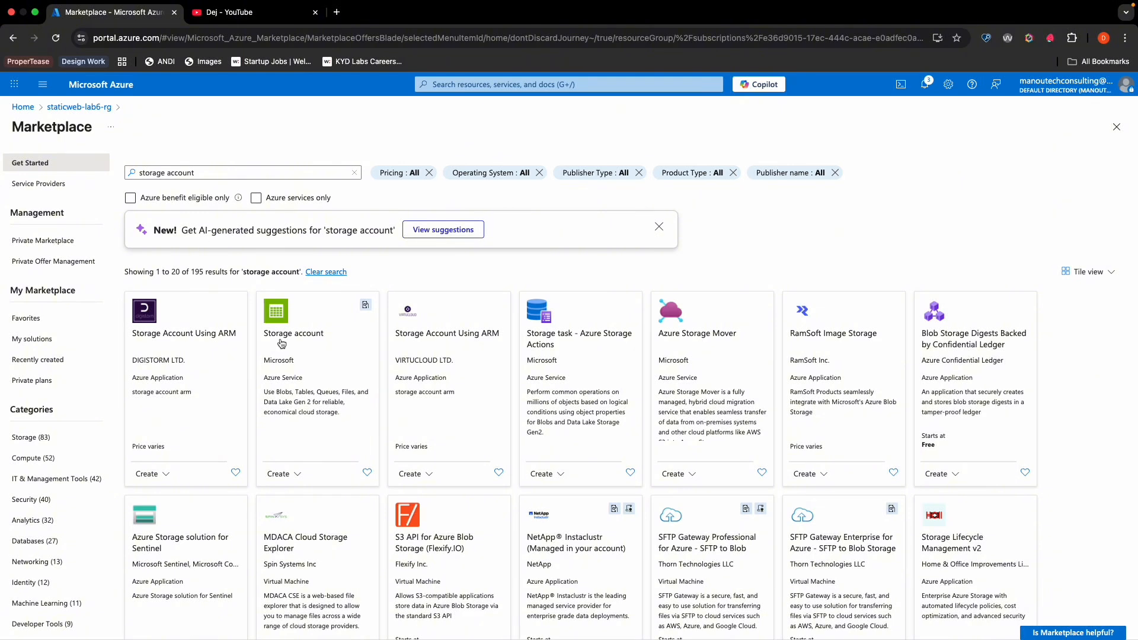
{"action": "left_click", "coordinate": [313, 363]}
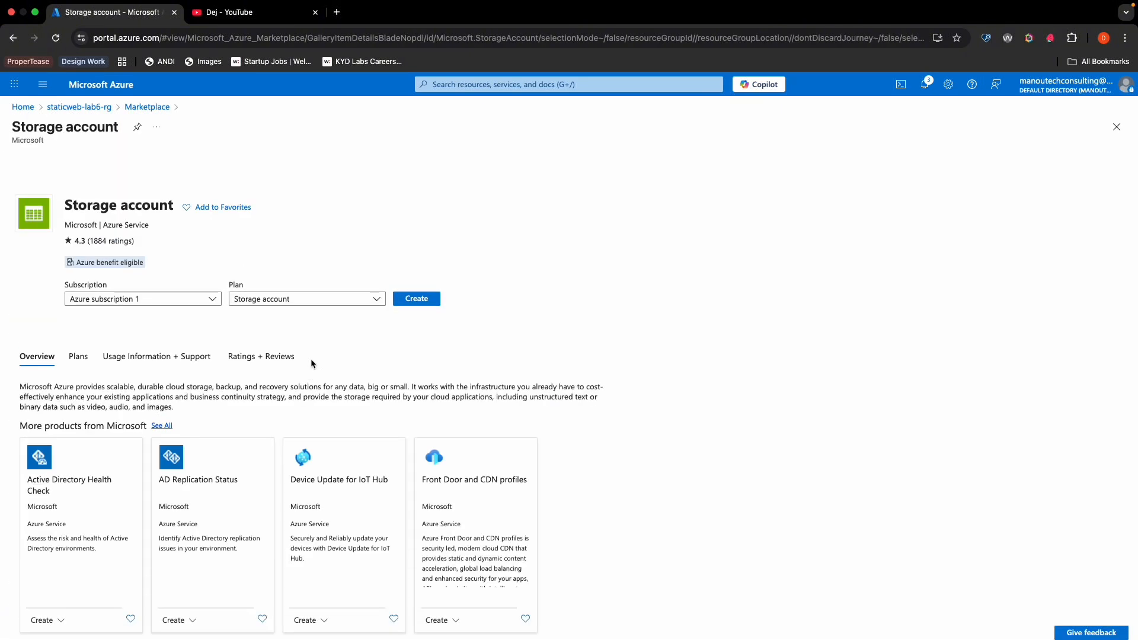
{"action": "left_click", "coordinate": [416, 298]}
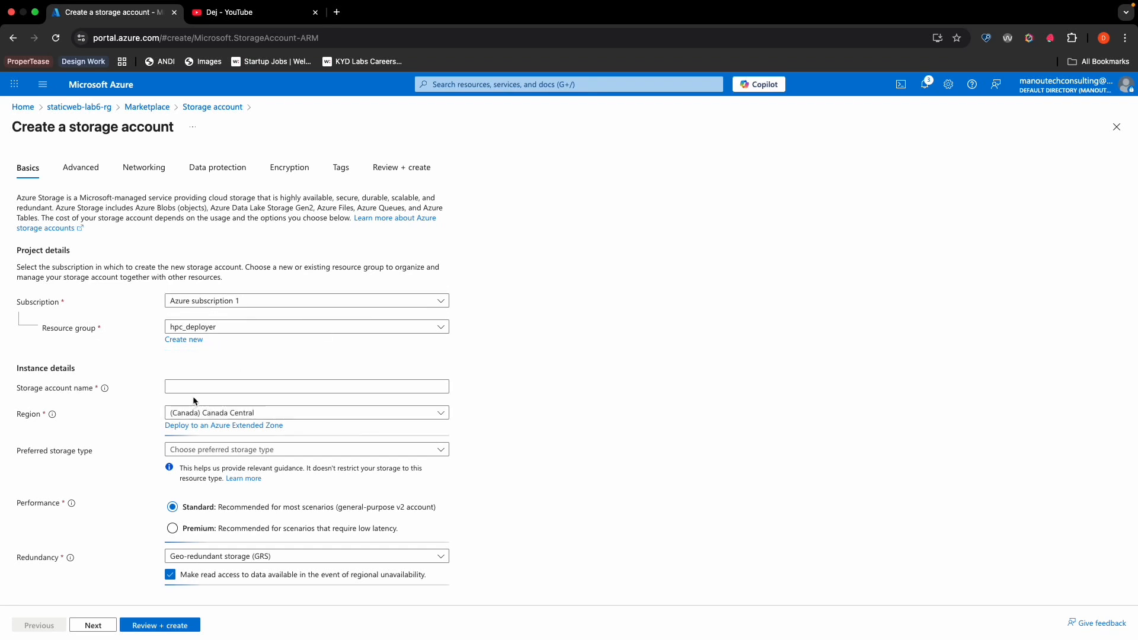
- Name the storage account staticlab6storage and set its redundancy to Locally-redundant storage (LRS)
{"action": "left_click", "coordinate": [204, 387]}
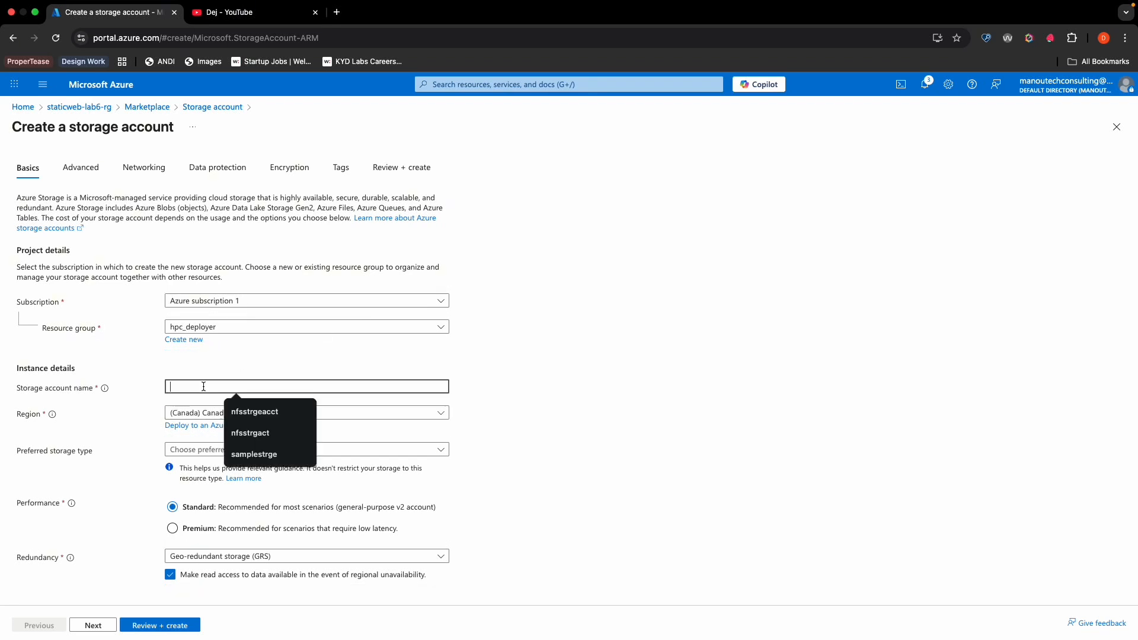
{"action": "type", "text": "stati"}
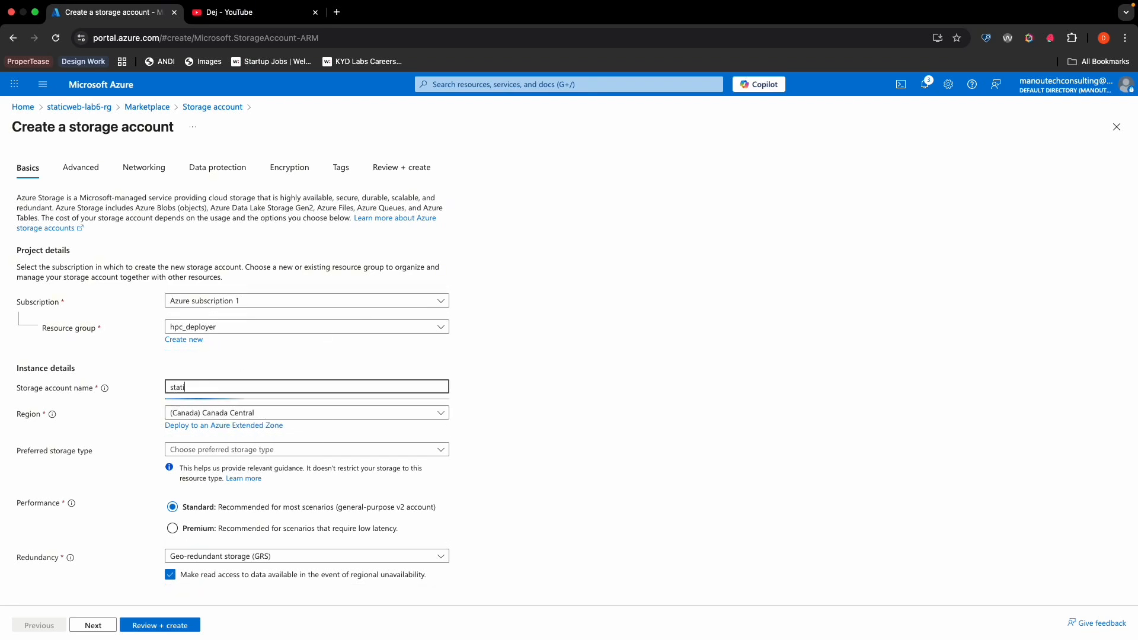
{"action": "type", "text": "clab6storage"}
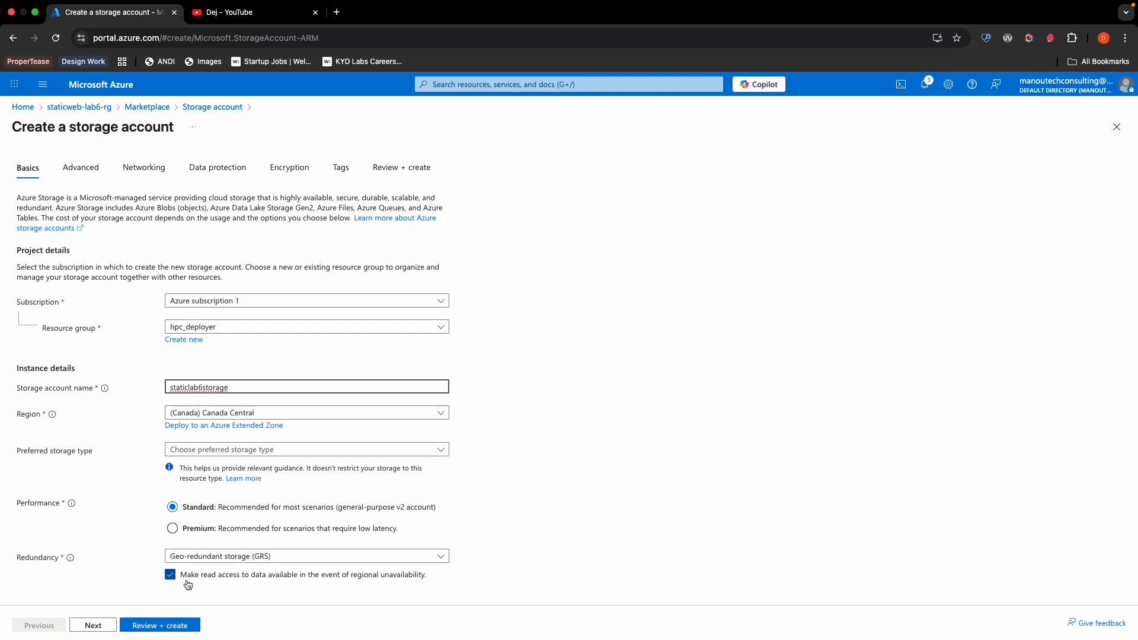
{"action": "left_click", "coordinate": [190, 555]}
{"action": "left_click", "coordinate": [231, 403]}
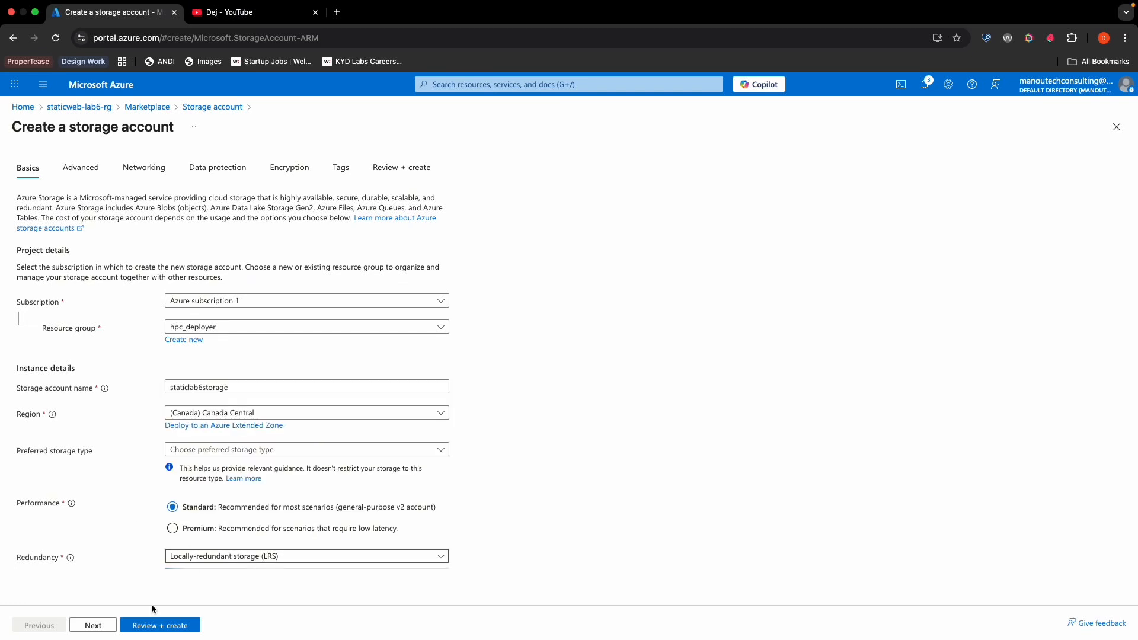
- Review the storage account configuration and deploy it
{"action": "left_click", "coordinate": [158, 625]}
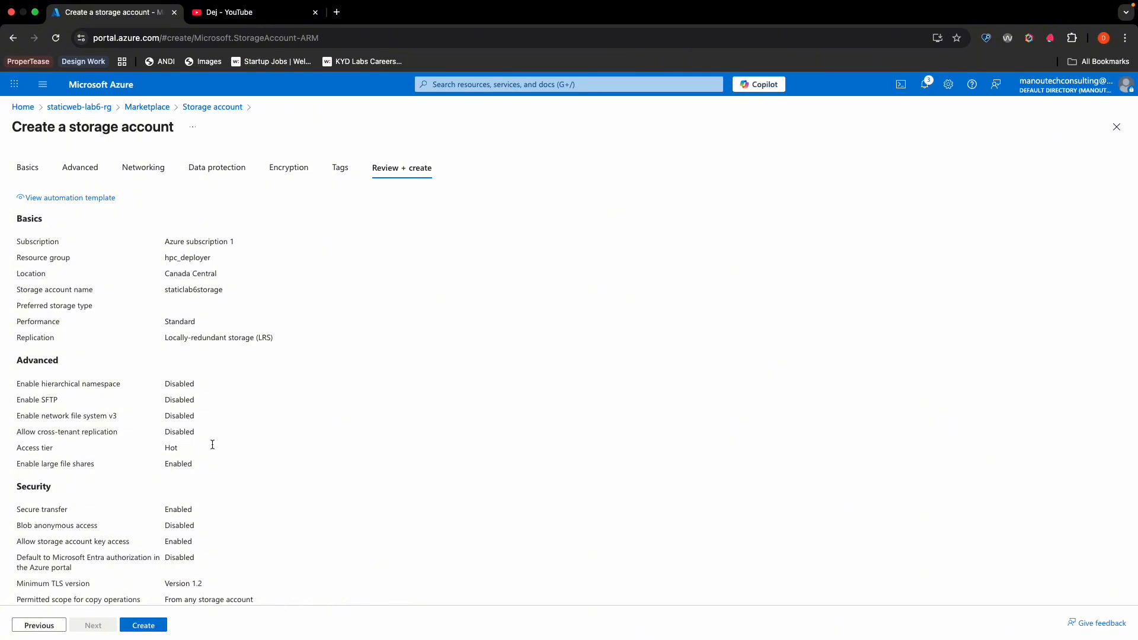
{"action": "scroll", "coordinate": [237, 471], "scroll_direction": "down", "scroll_amount": 6}
{"action": "left_click", "coordinate": [150, 626]}
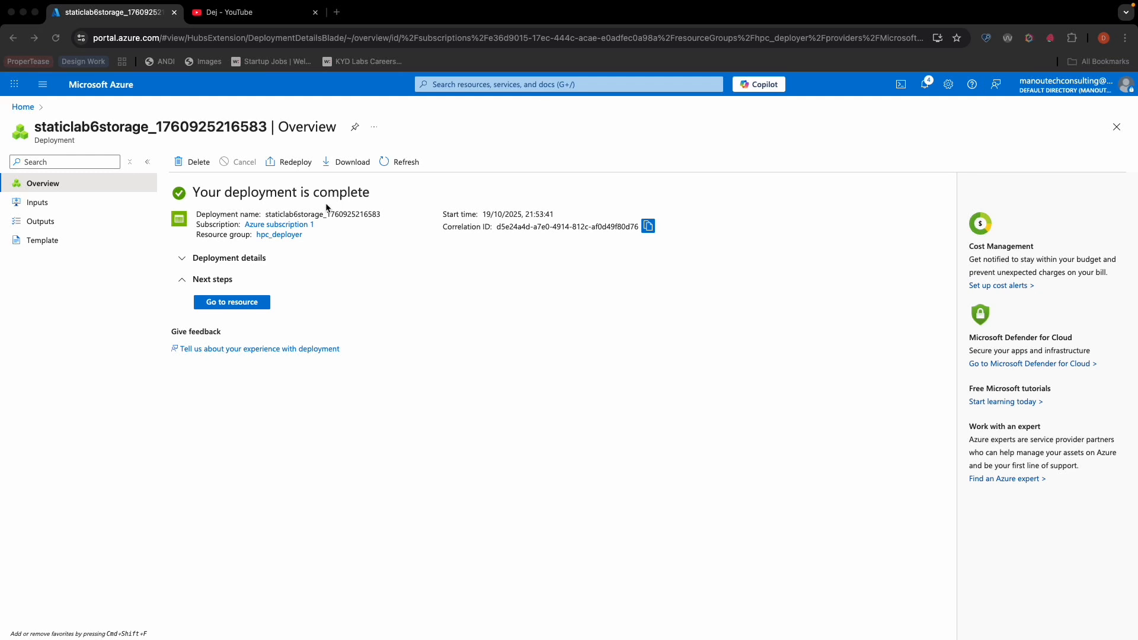
- Open the deployed storage account and view its list of blob containers
{"action": "left_click", "coordinate": [257, 304]}
{"action": "left_click", "coordinate": [258, 305]}
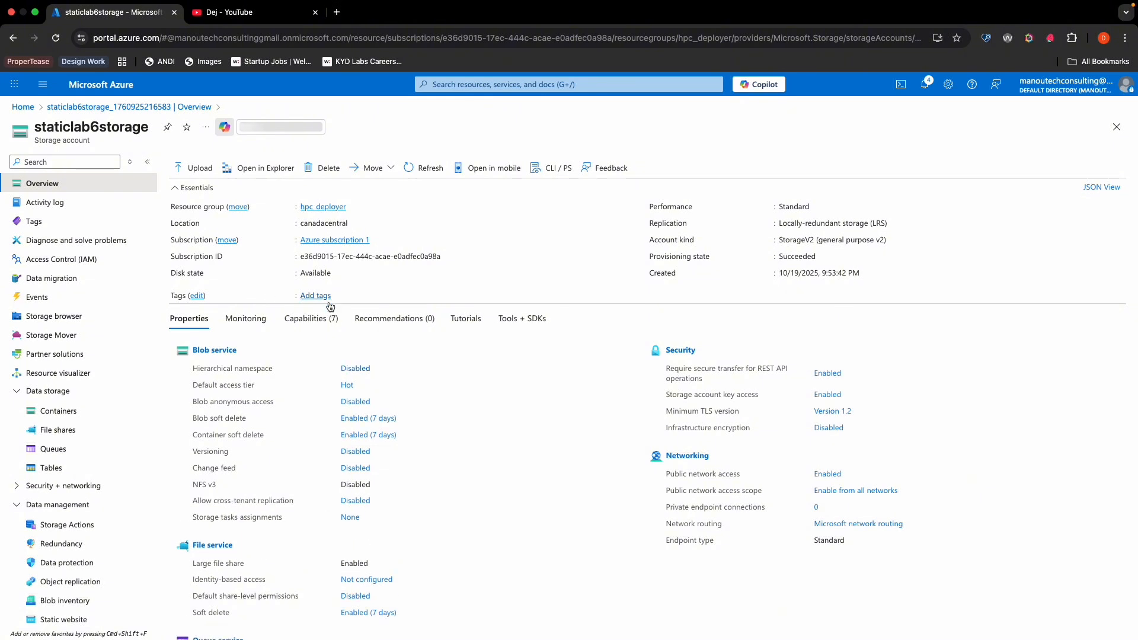
{"action": "scroll", "coordinate": [58, 474], "scroll_direction": "down", "scroll_amount": 3}
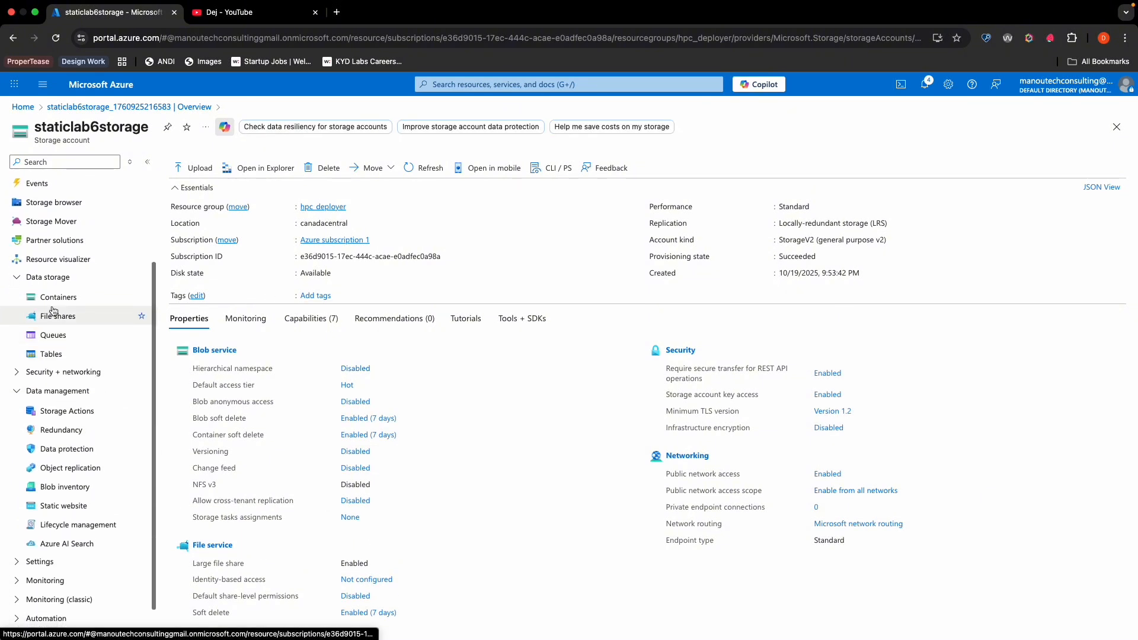
{"action": "left_click", "coordinate": [54, 300]}
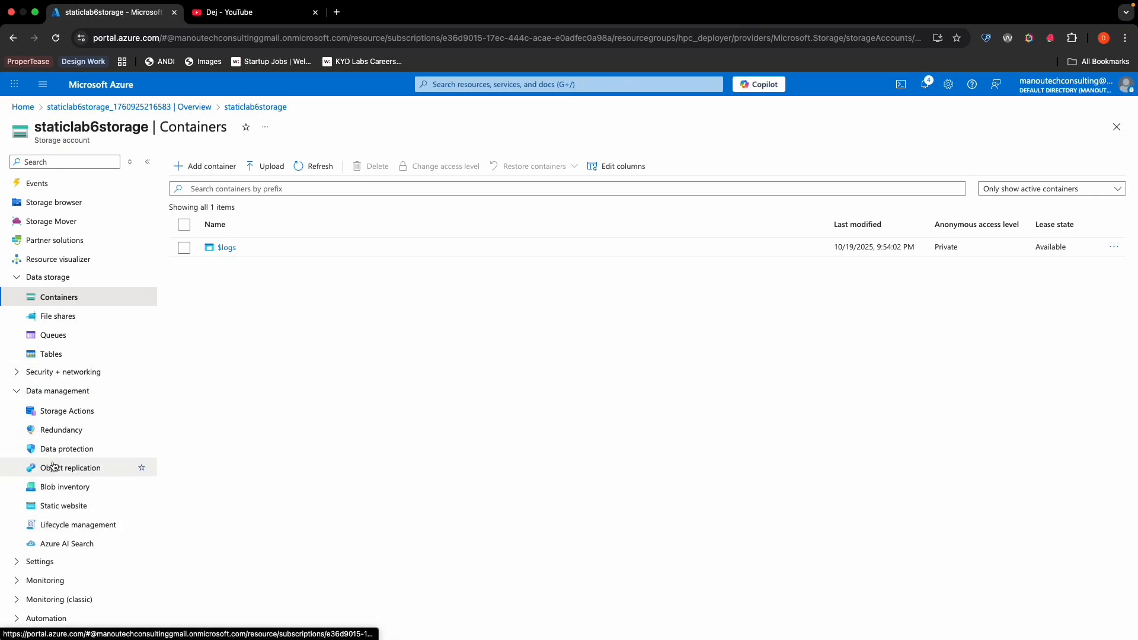
- Enable static website hosting on the storage account and set the index document name to index.html
{"action": "left_click", "coordinate": [64, 500]}
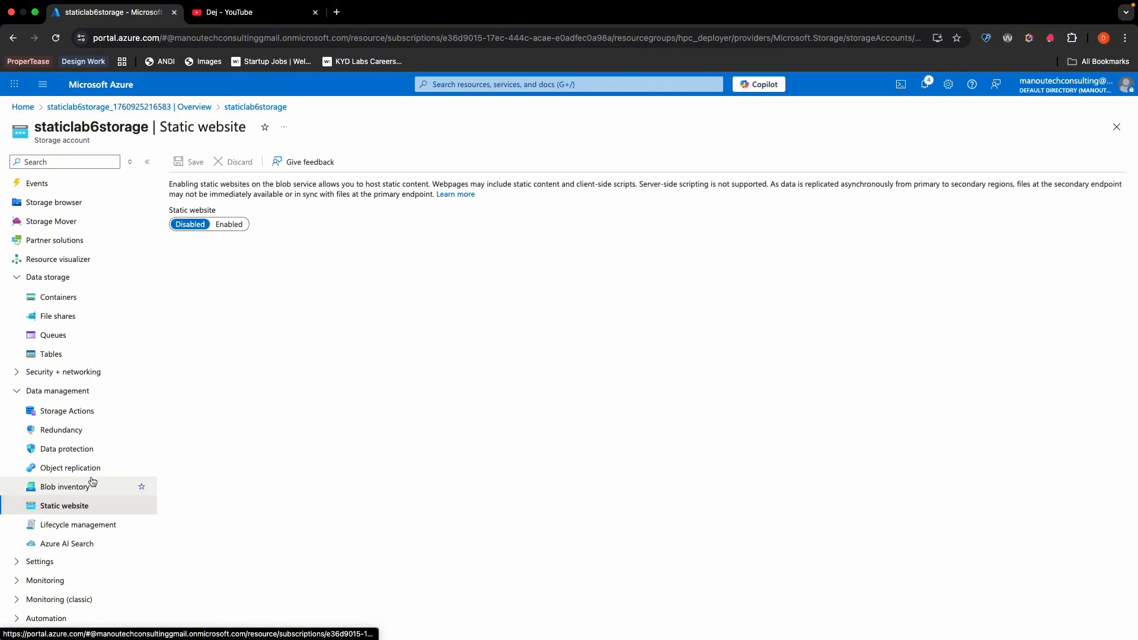
{"action": "left_click", "coordinate": [228, 229]}
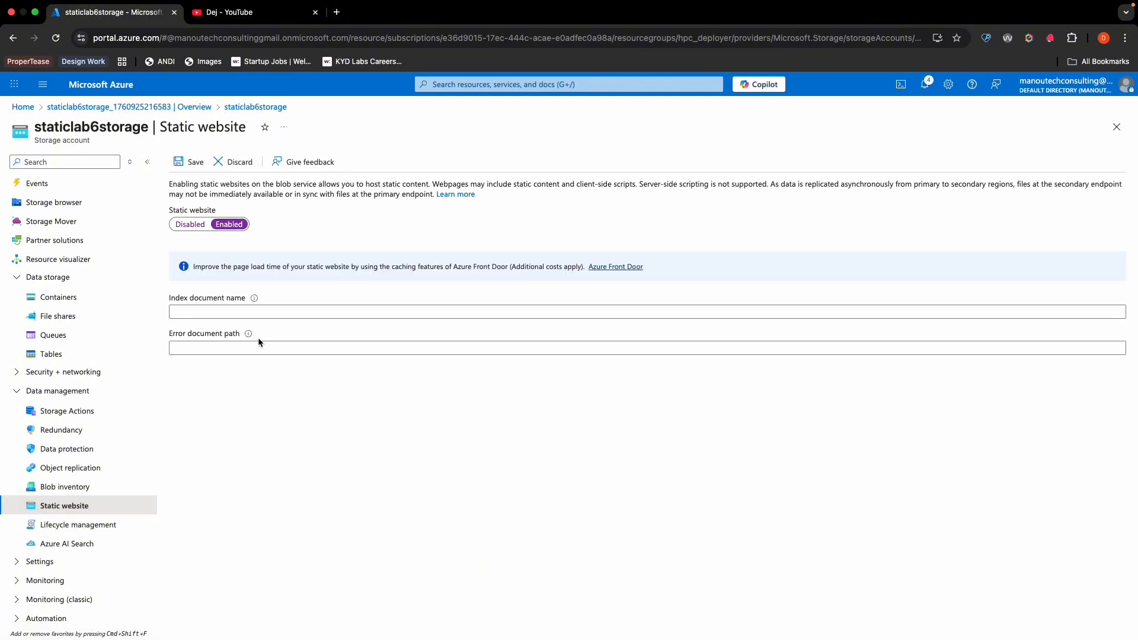
{"action": "left_click", "coordinate": [194, 312]}
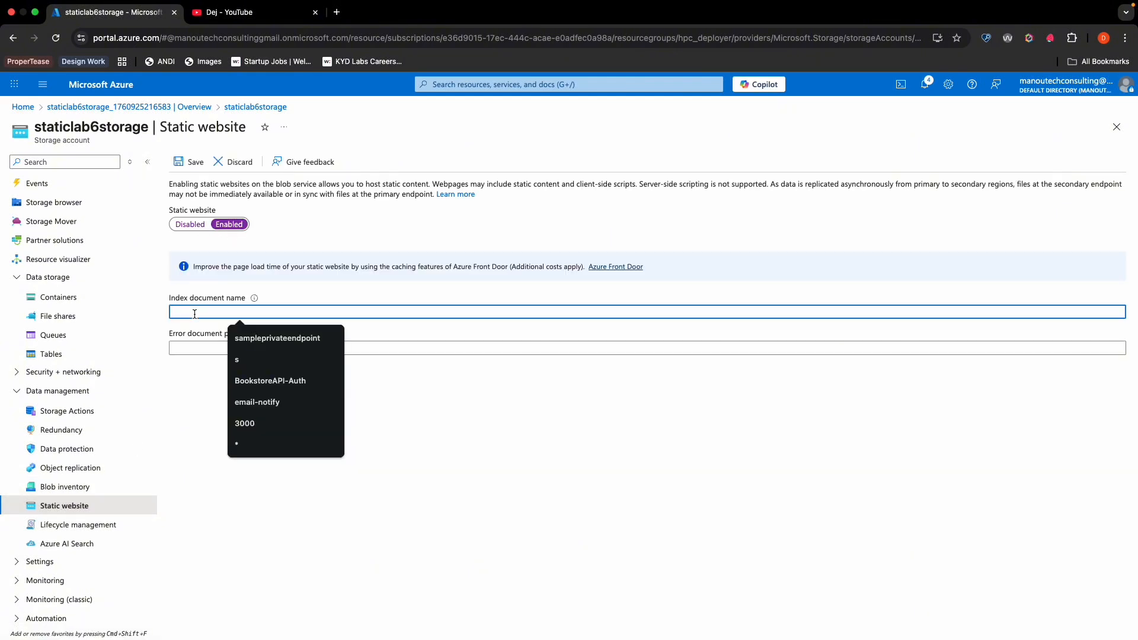
{"action": "type", "text": "in"}
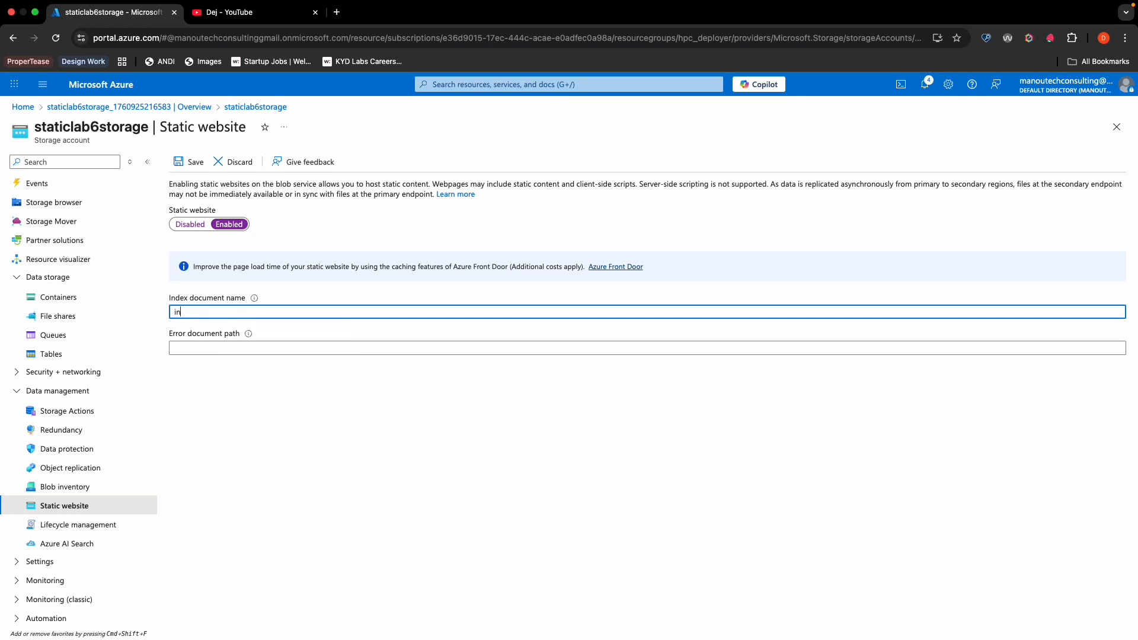
{"action": "type", "text": "dex.html"}
- Set the error document path to error.html and save the static website settings
{"action": "left_click", "coordinate": [209, 346]}
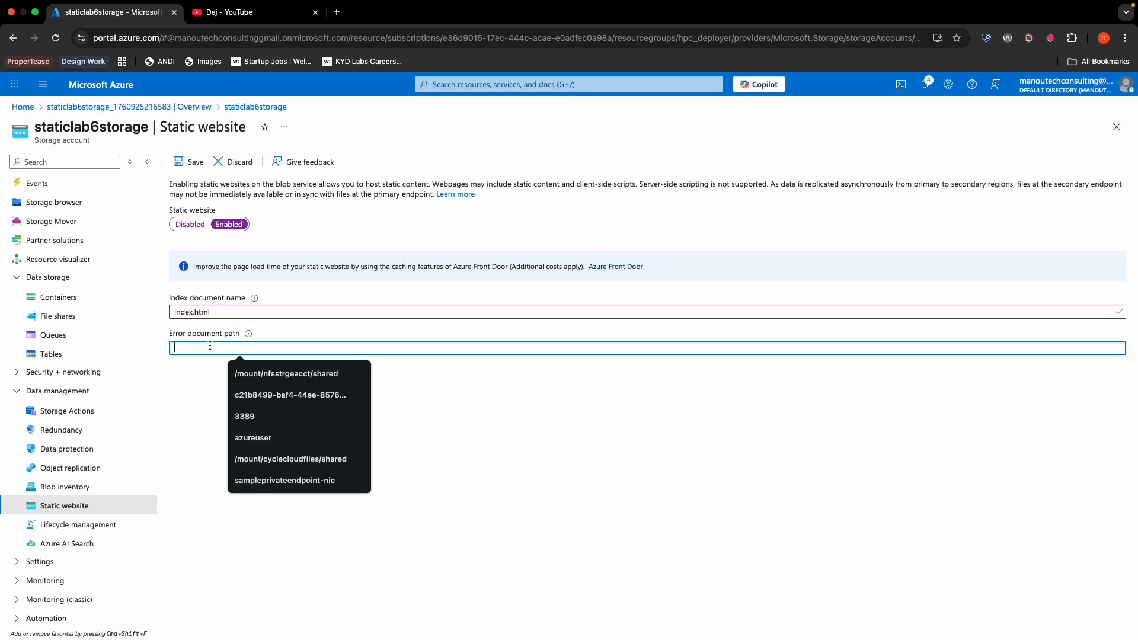
{"action": "type", "text": "error"}
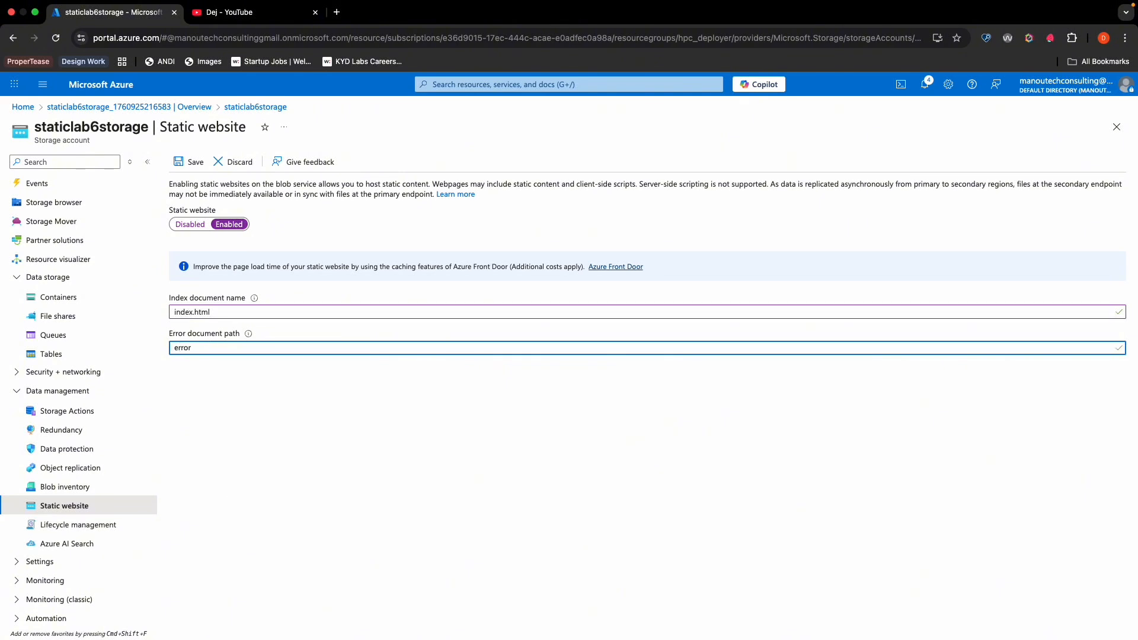
{"action": "type", "text": ".html"}
{"action": "left_click", "coordinate": [194, 163]}
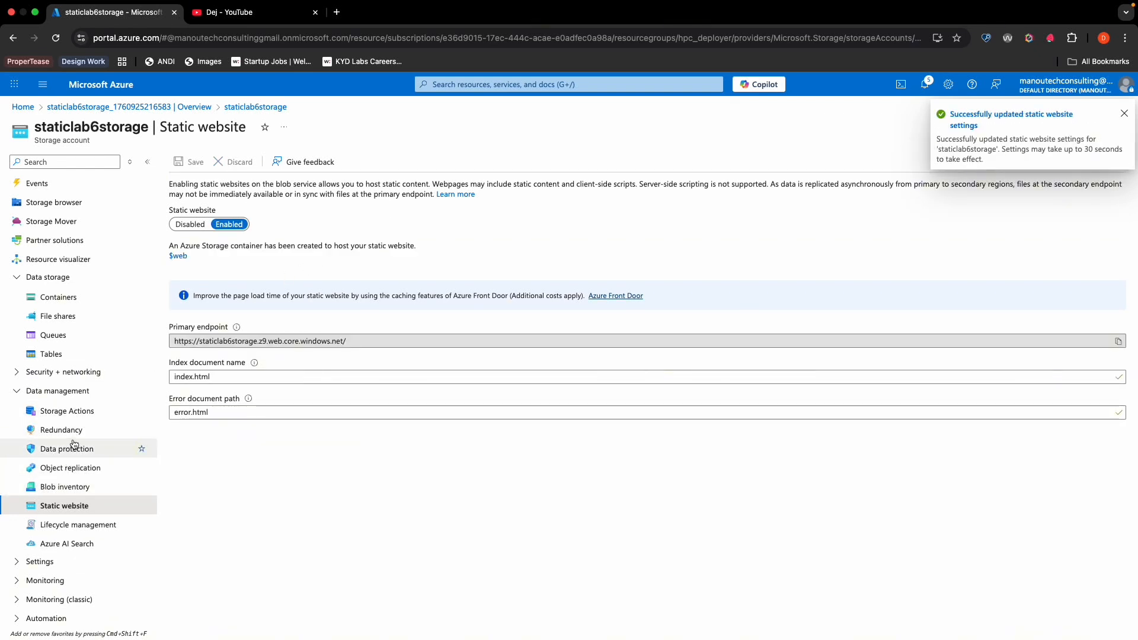
- Upload index.html from the azure-static-website-lab6 folder into the $web container
{"action": "left_click", "coordinate": [81, 298]}
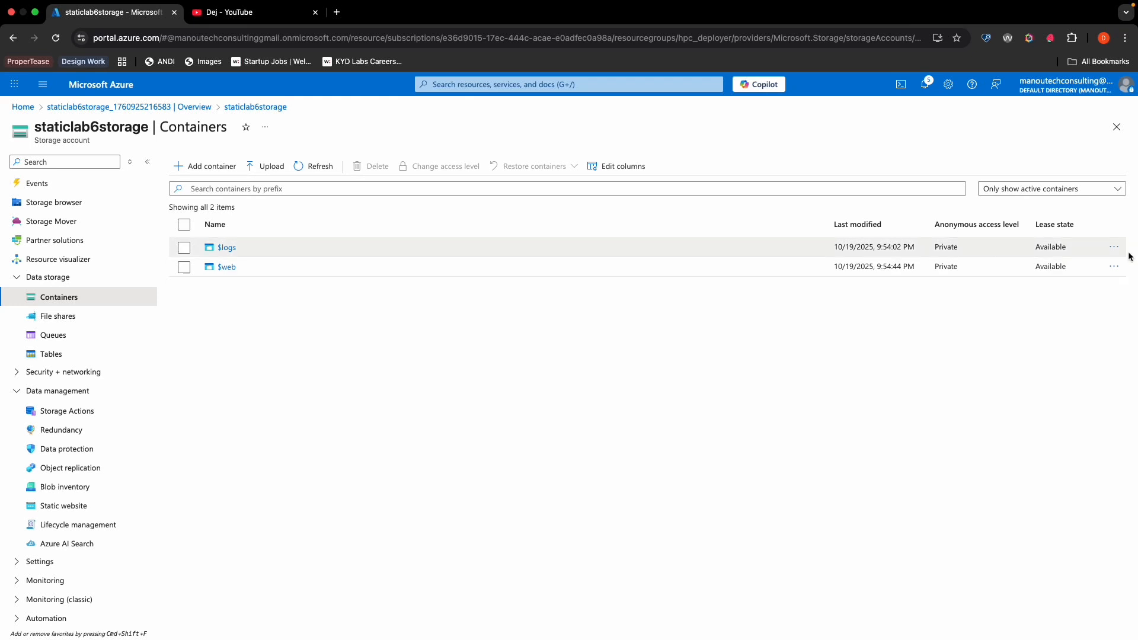
{"action": "left_click", "coordinate": [227, 267]}
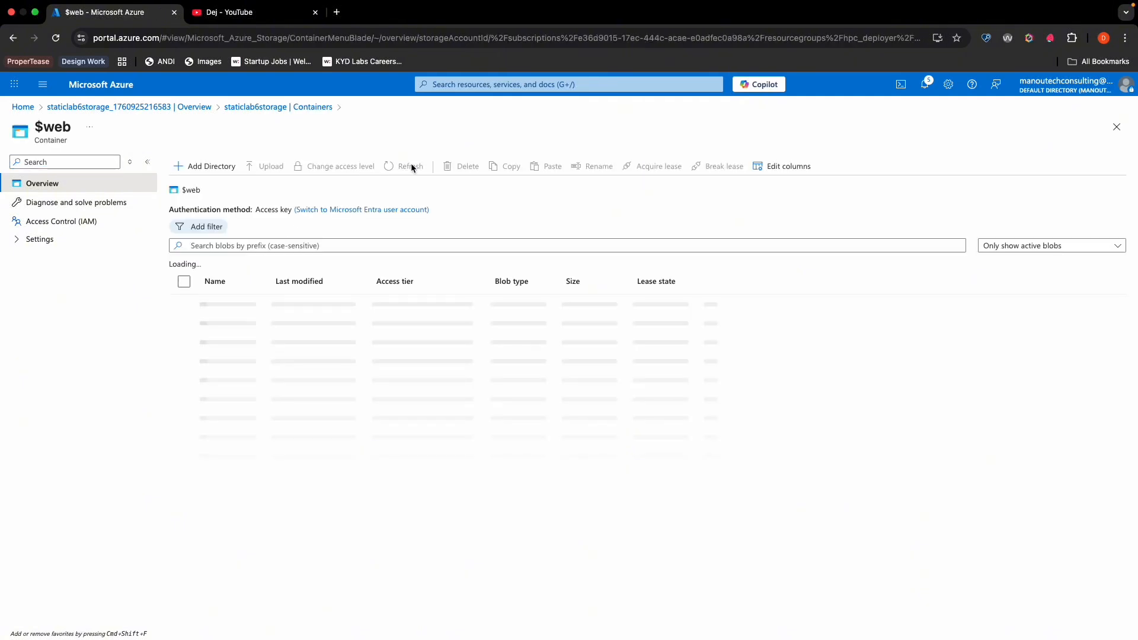
{"action": "left_click", "coordinate": [272, 168]}
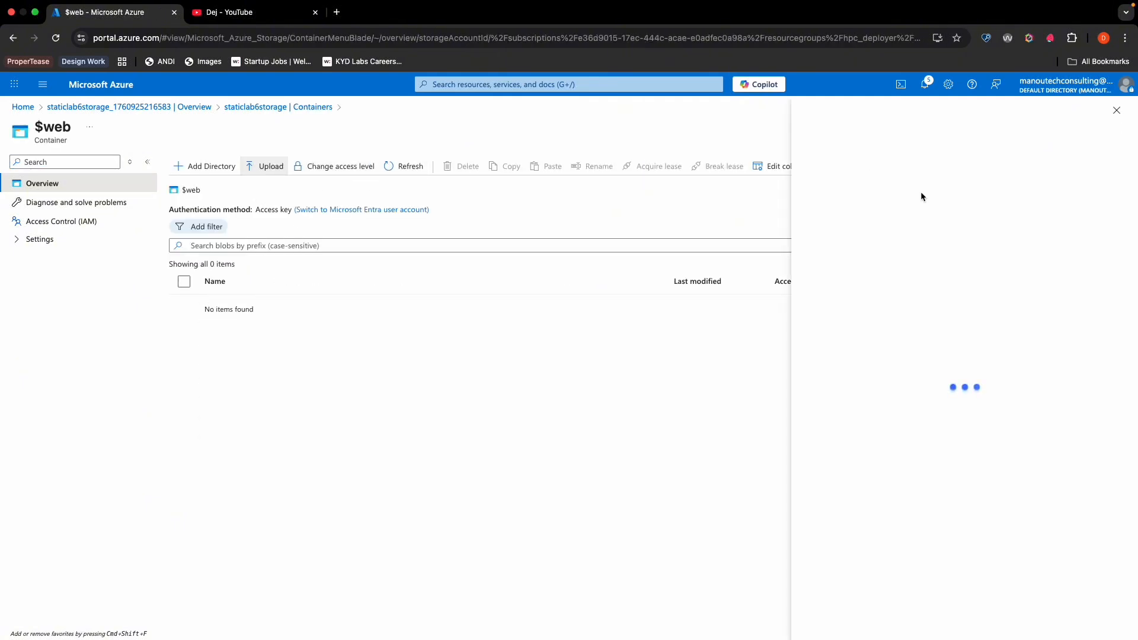
{"action": "left_click", "coordinate": [954, 228]}
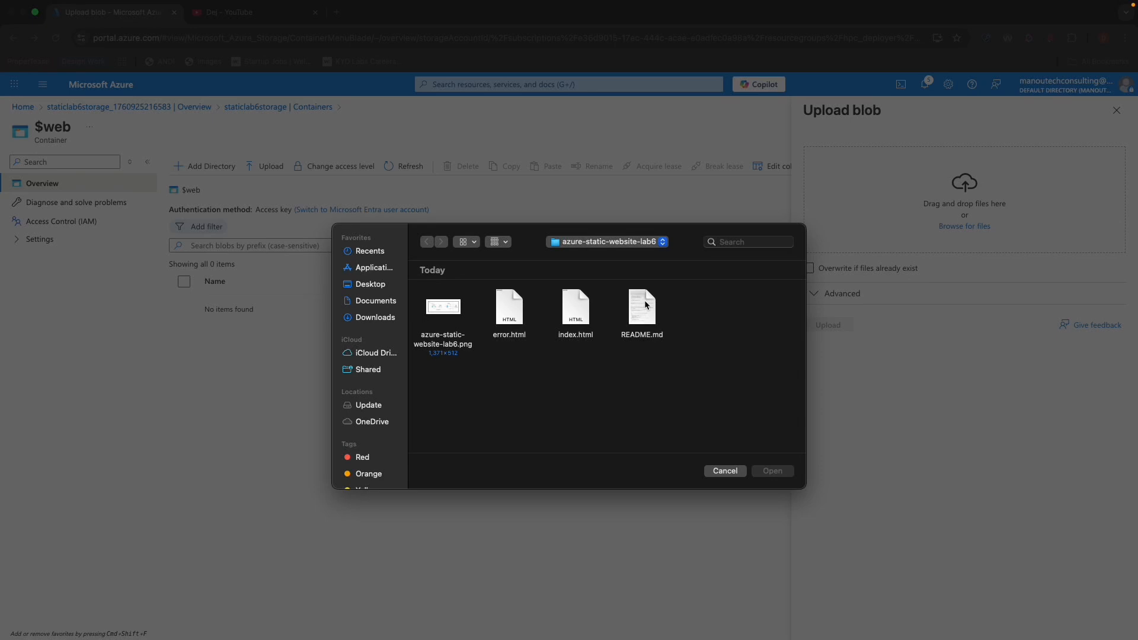
{"action": "left_click", "coordinate": [582, 319]}
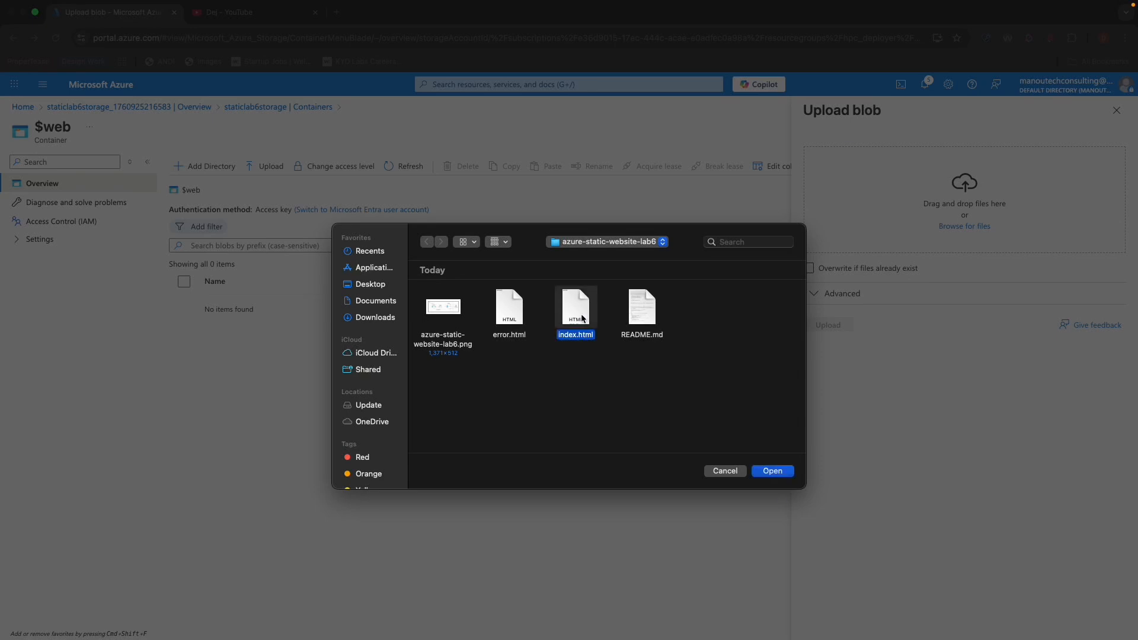
{"action": "left_click", "coordinate": [787, 477]}
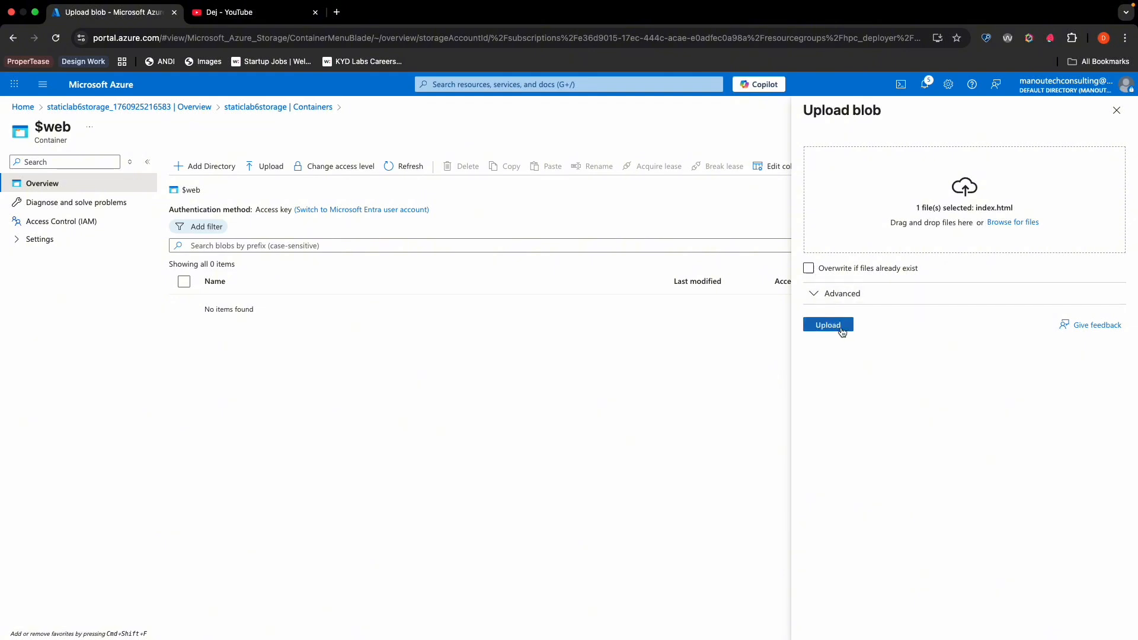
{"action": "left_click", "coordinate": [841, 328]}
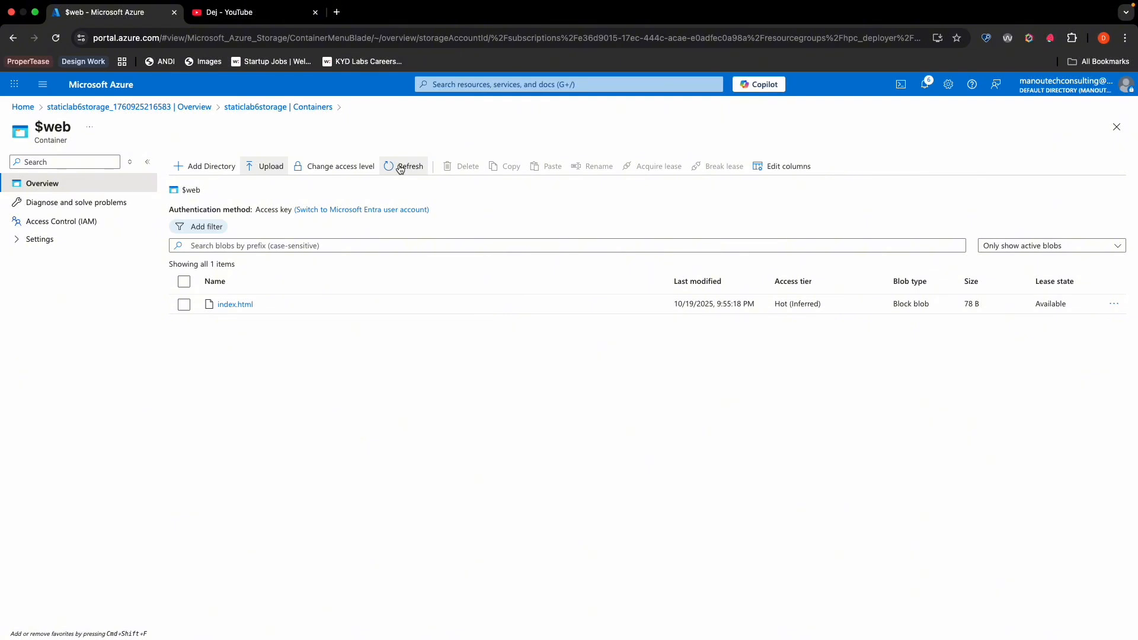
- Refresh the $web container's blob list and open the static website settings of the staticlab6storage account
{"action": "left_click", "coordinate": [400, 167]}
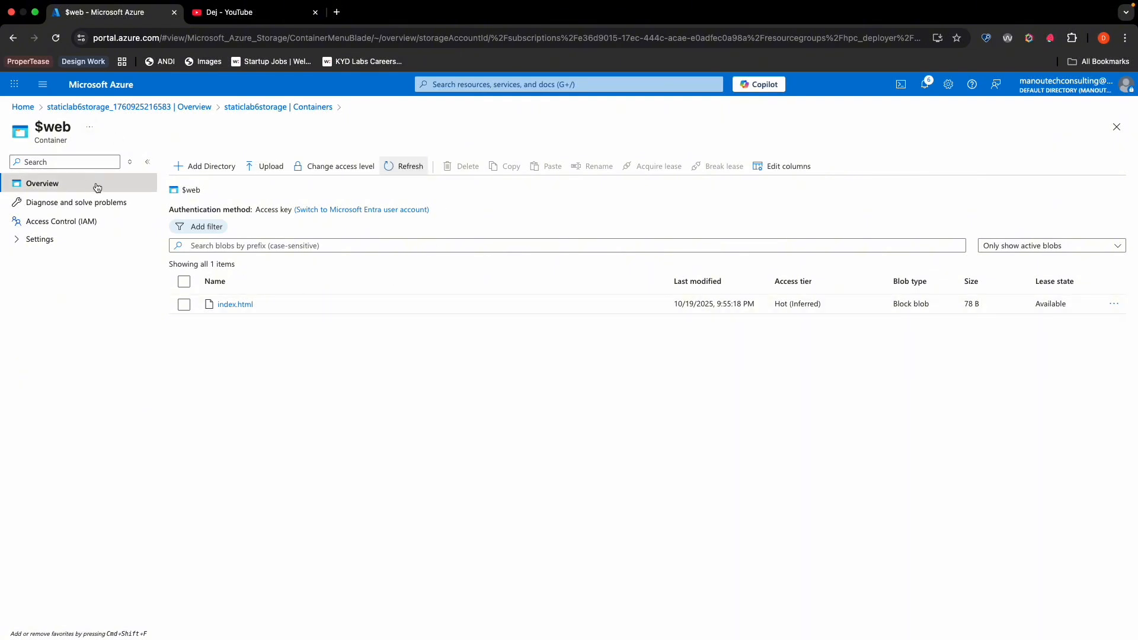
{"action": "left_click", "coordinate": [192, 109]}
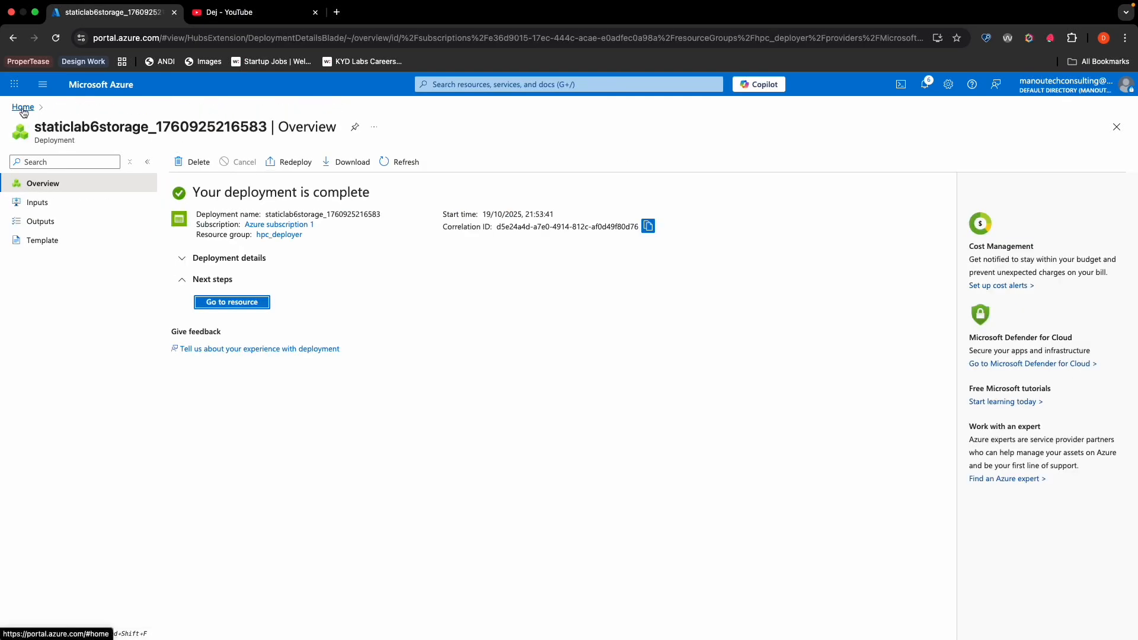
{"action": "left_click", "coordinate": [23, 110]}
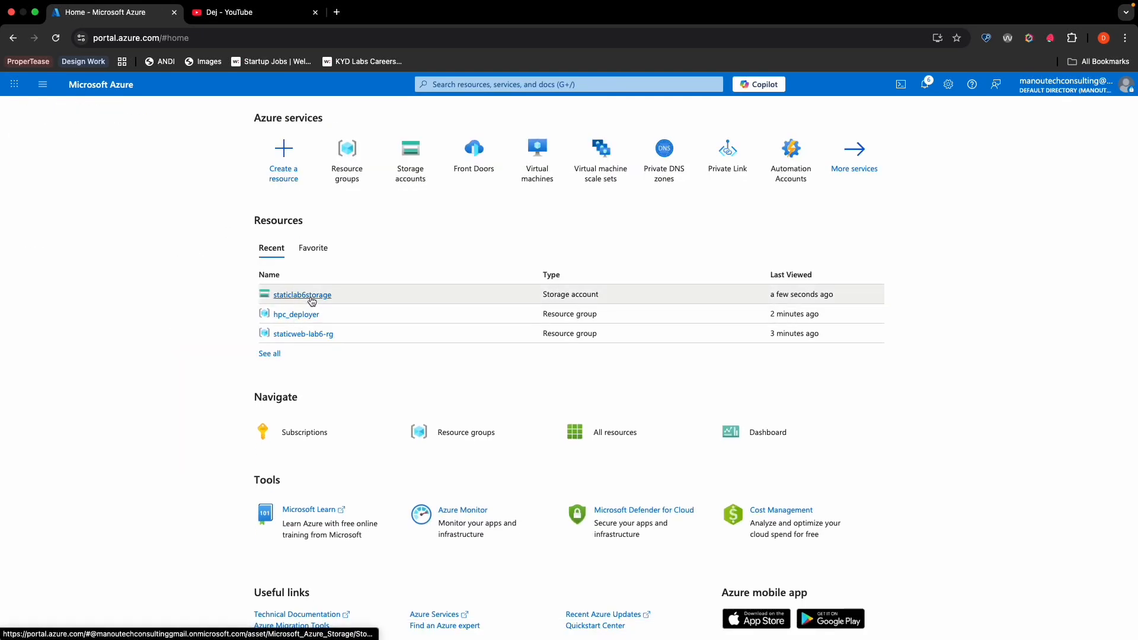
{"action": "left_click", "coordinate": [311, 300]}
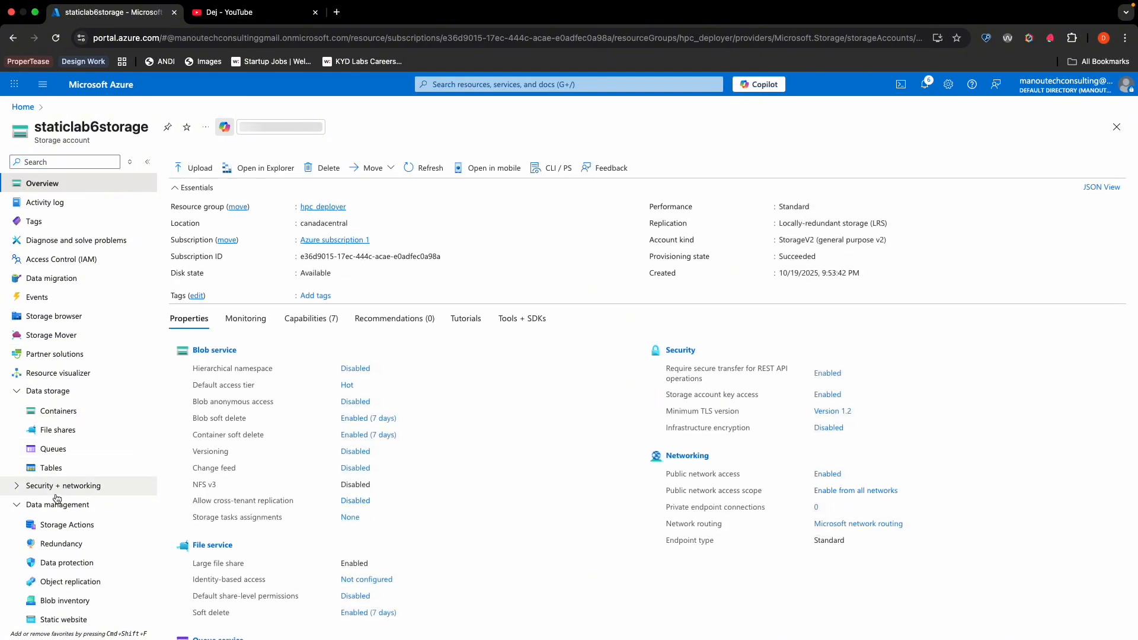
{"action": "scroll", "coordinate": [56, 498], "scroll_direction": "down", "scroll_amount": 3}
{"action": "left_click", "coordinate": [71, 485]}
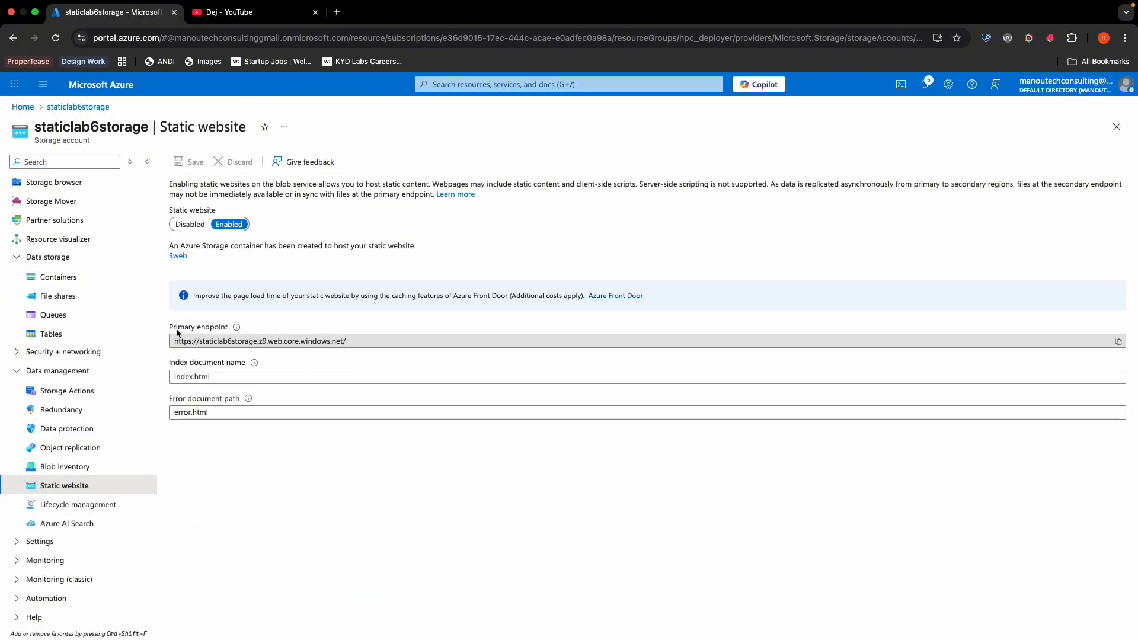
- Copy the static website's primary endpoint URL and load it in a new browser tab to check the index page
{"action": "left_click_drag", "start_coordinate": [356, 341], "coordinate": [158, 346]}
{"action": "key", "text": "super+c"}
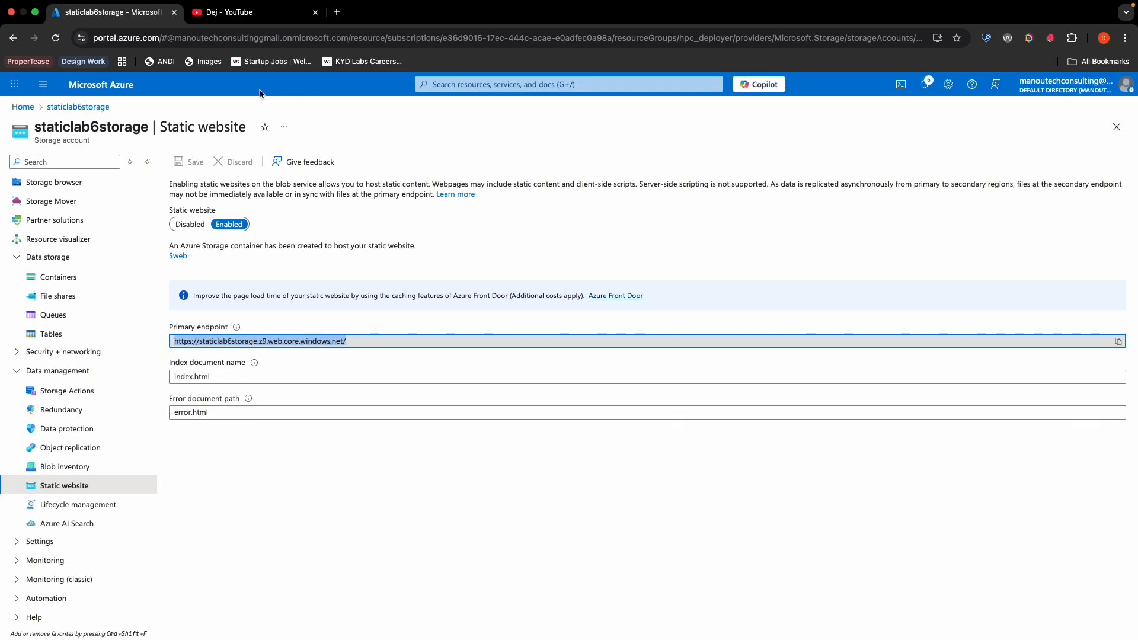
{"action": "left_click", "coordinate": [336, 12]}
{"action": "key", "text": "super+v"}
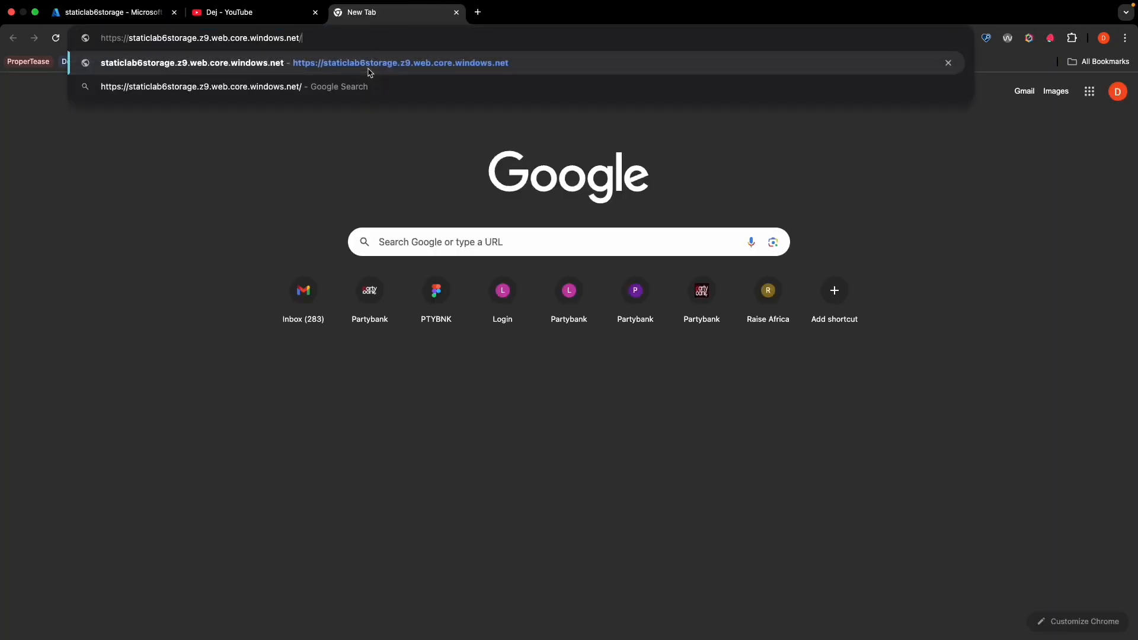
{"action": "left_click", "coordinate": [368, 70]}
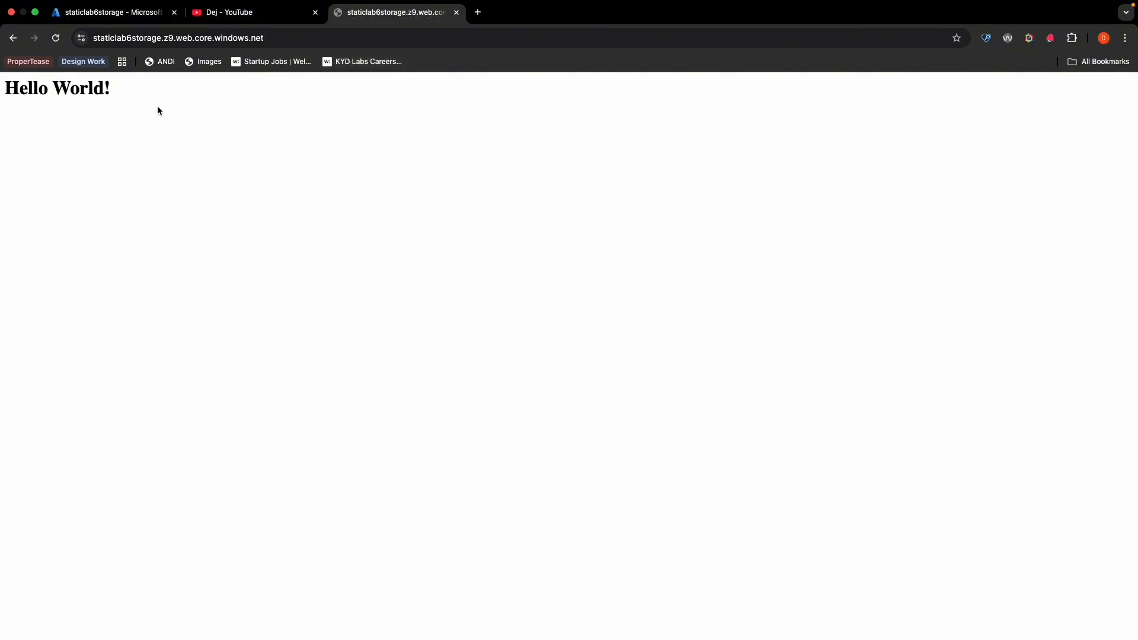
- Return to the Azure portal and upload error.html from the azure-static-website-lab6 folder into the $web container
{"action": "left_click", "coordinate": [134, 13]}
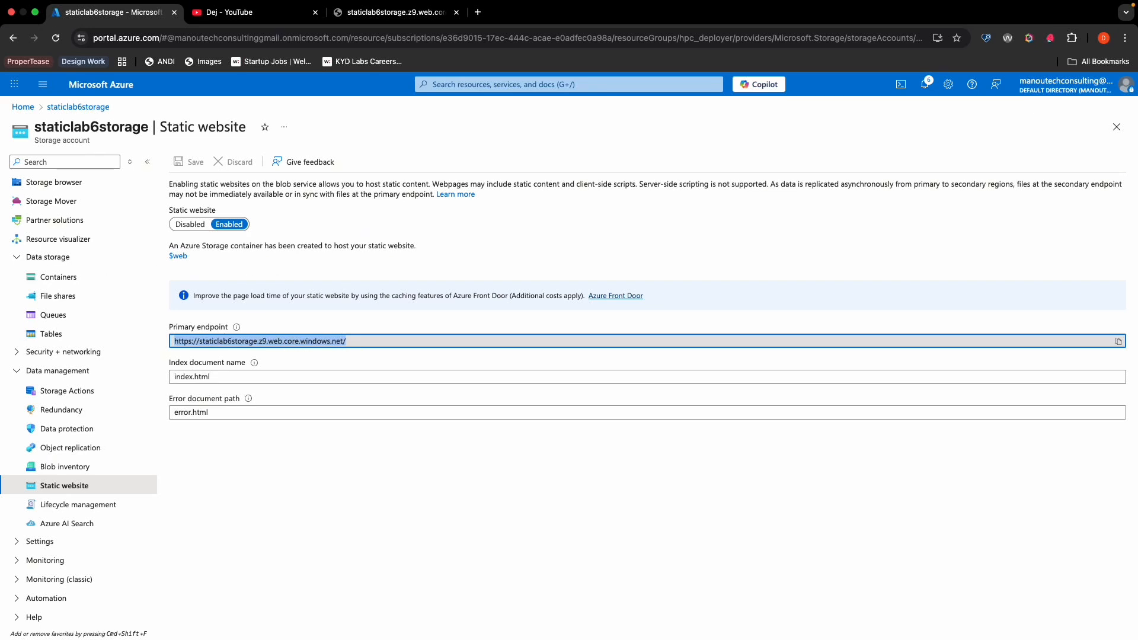
{"action": "key", "text": "super+Tab"}
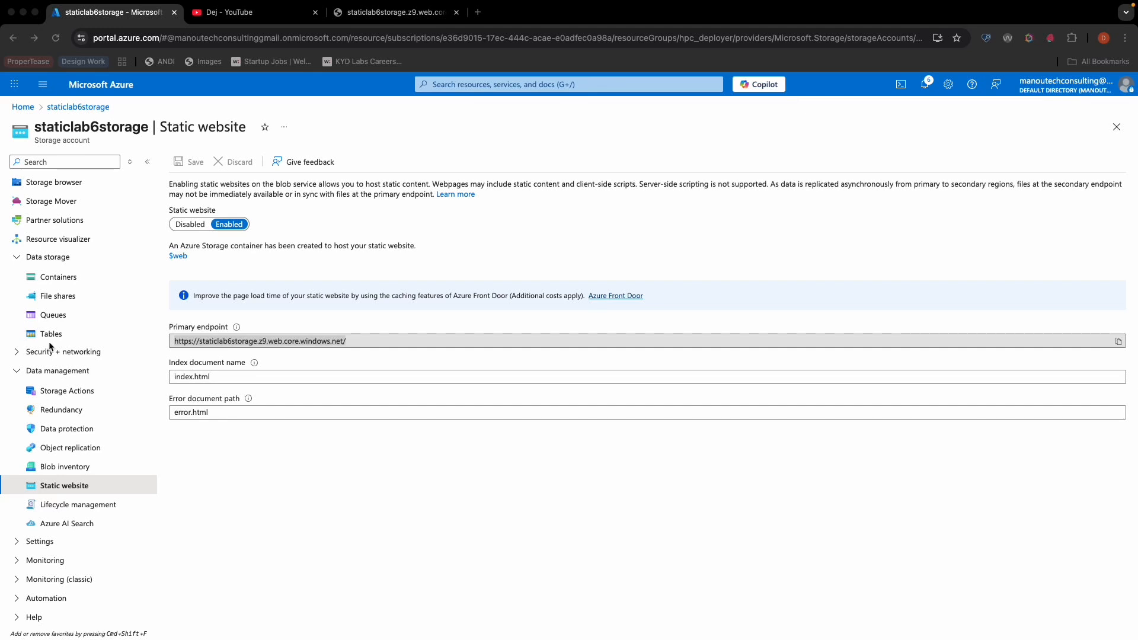
{"action": "left_click", "coordinate": [62, 279]}
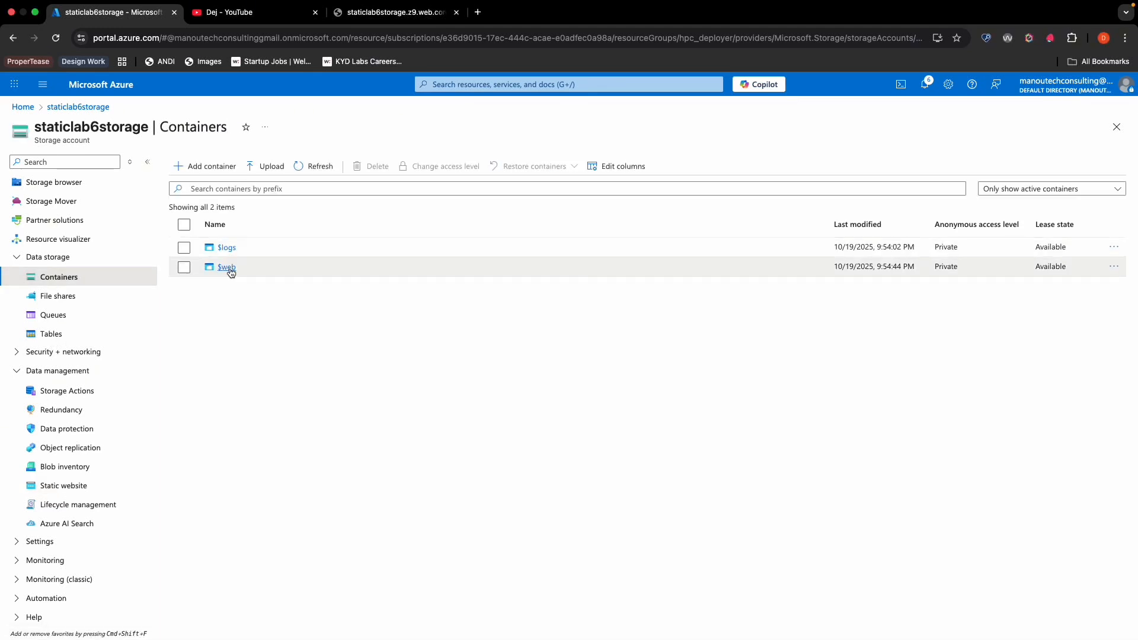
{"action": "left_click", "coordinate": [227, 268]}
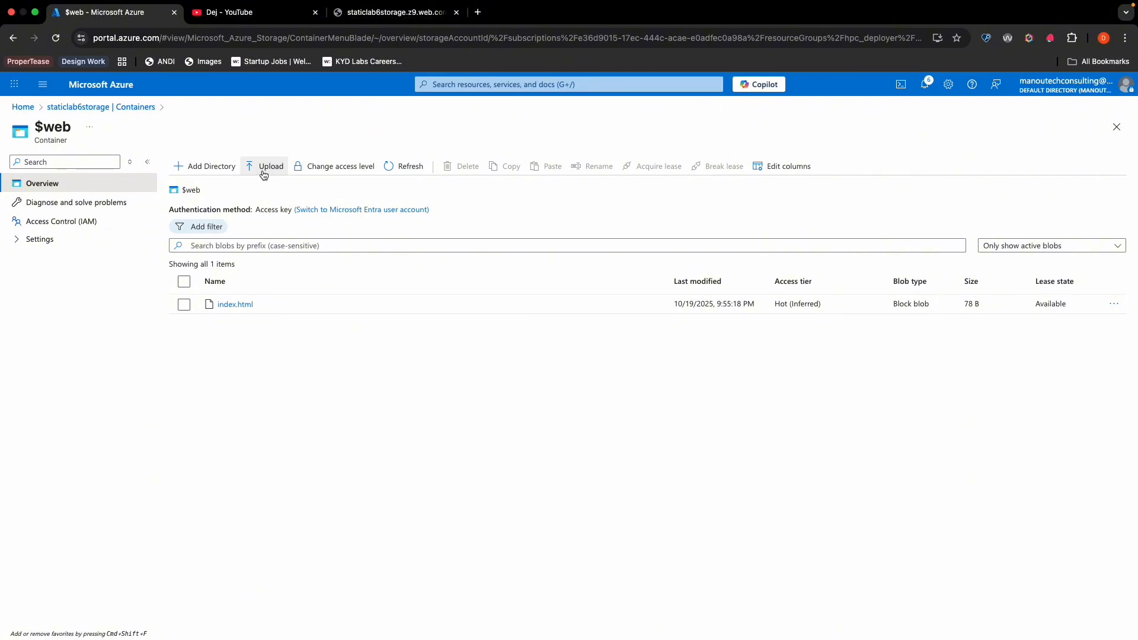
{"action": "left_click", "coordinate": [264, 173]}
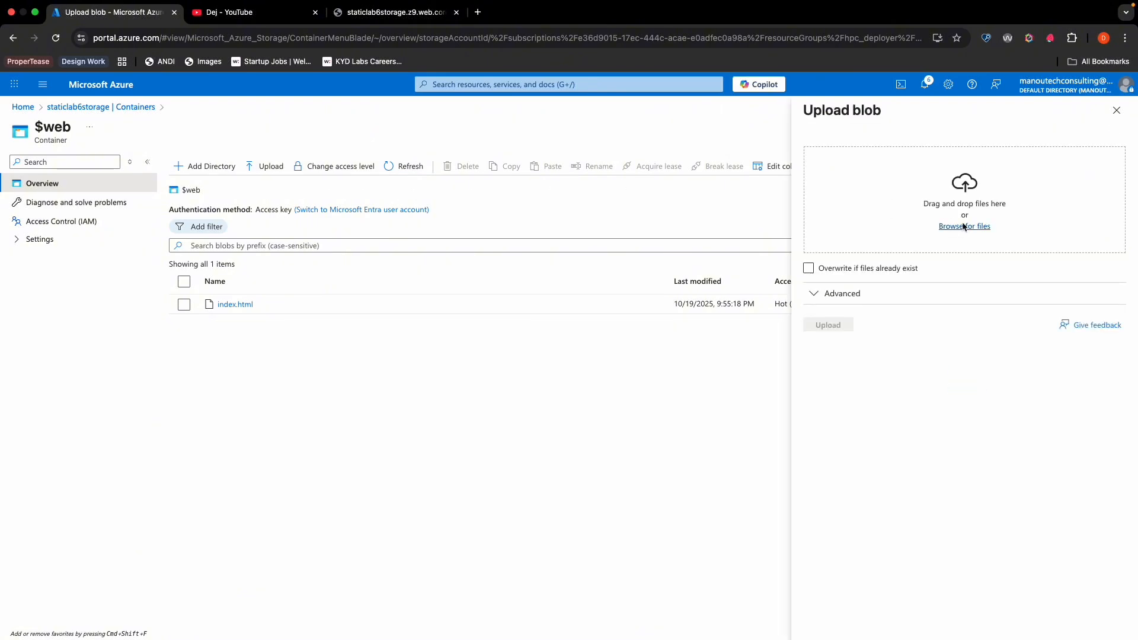
{"action": "left_click", "coordinate": [964, 227]}
{"action": "left_click", "coordinate": [509, 312]}
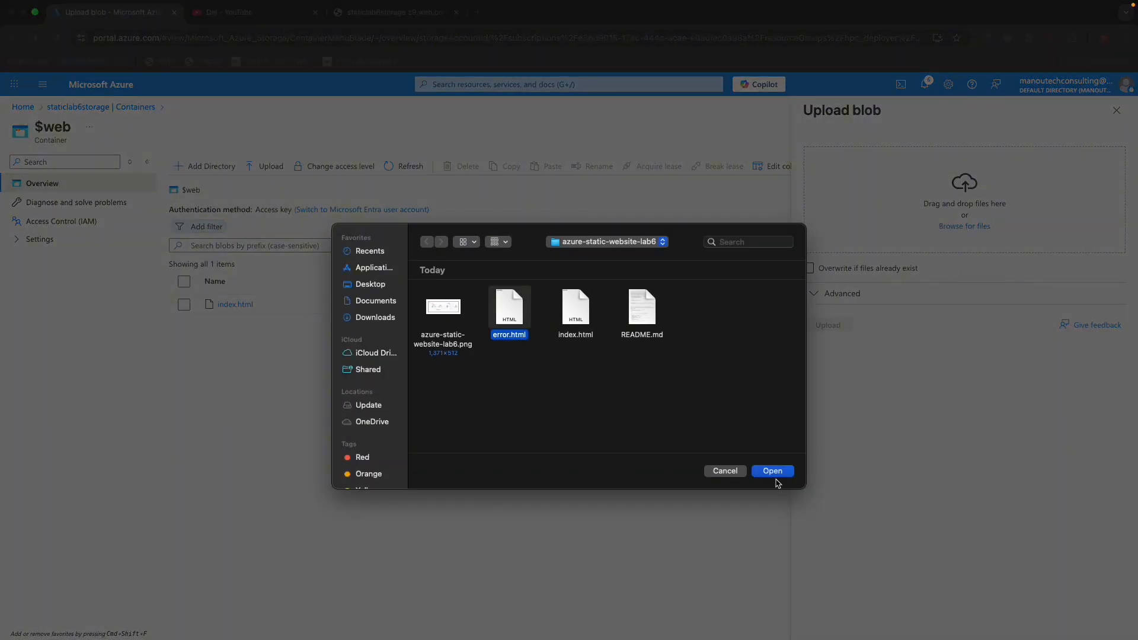
{"action": "left_click", "coordinate": [775, 472]}
{"action": "left_click", "coordinate": [828, 326]}
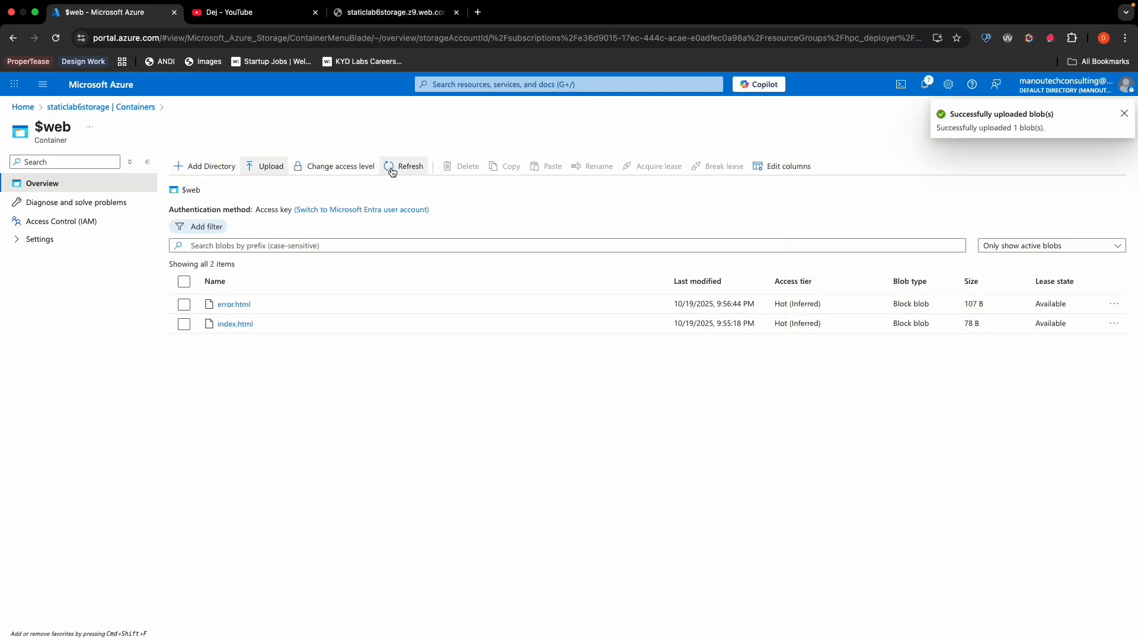
- Test the error page by loading the nonexistent path /missing on the static website's primary endpoint
{"action": "left_click", "coordinate": [358, 15]}
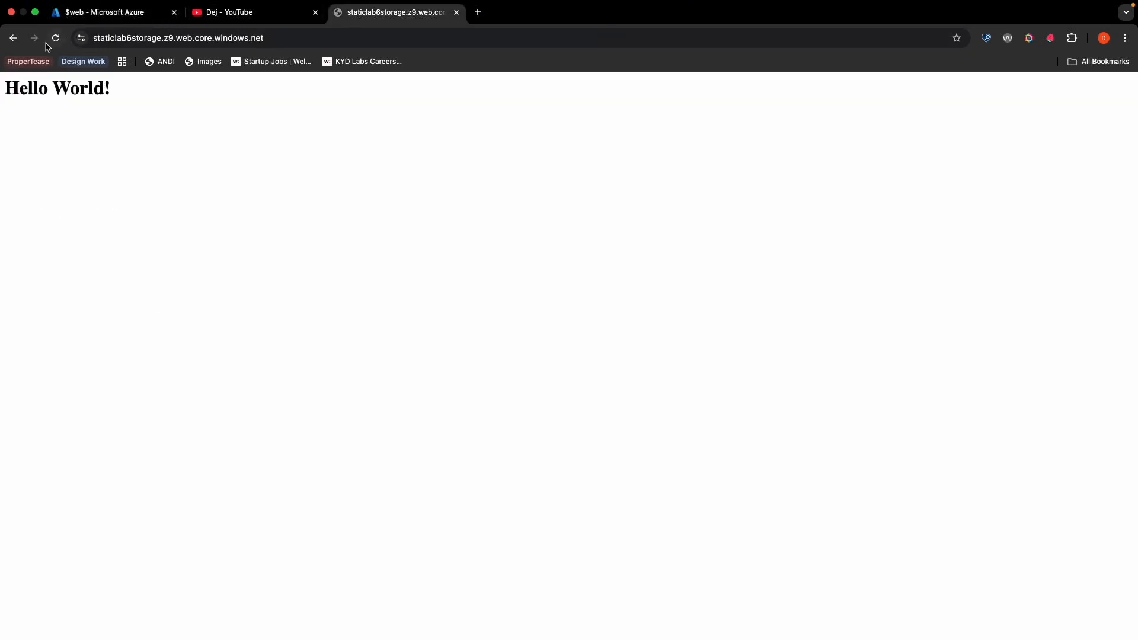
{"action": "left_click", "coordinate": [277, 40]}
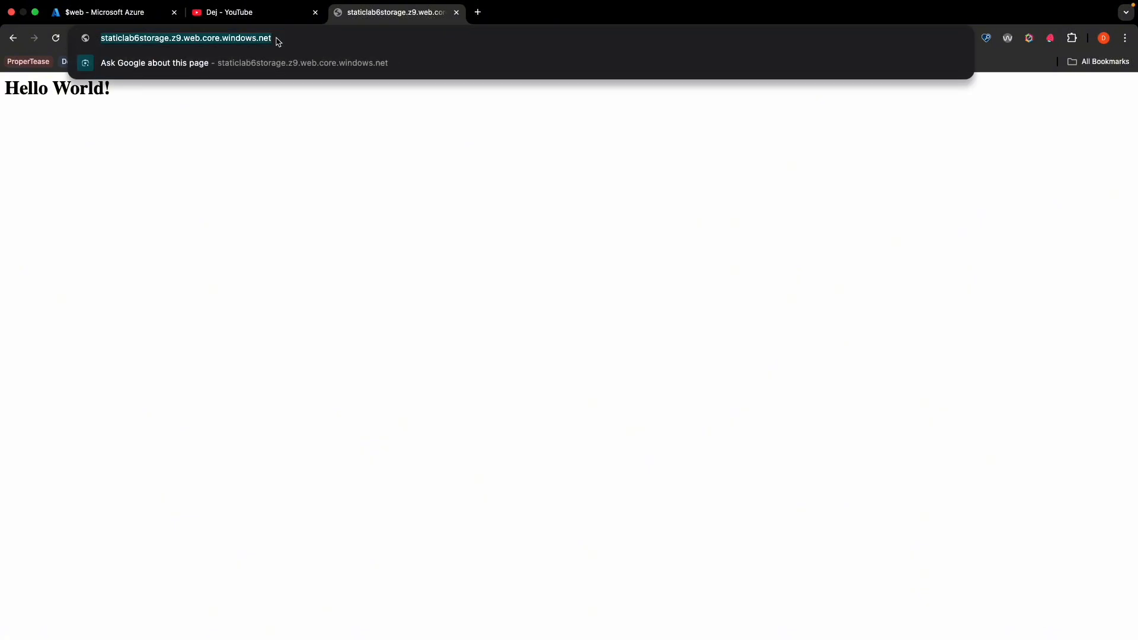
{"action": "left_click", "coordinate": [276, 40]}
{"action": "type", "text": "mis"}
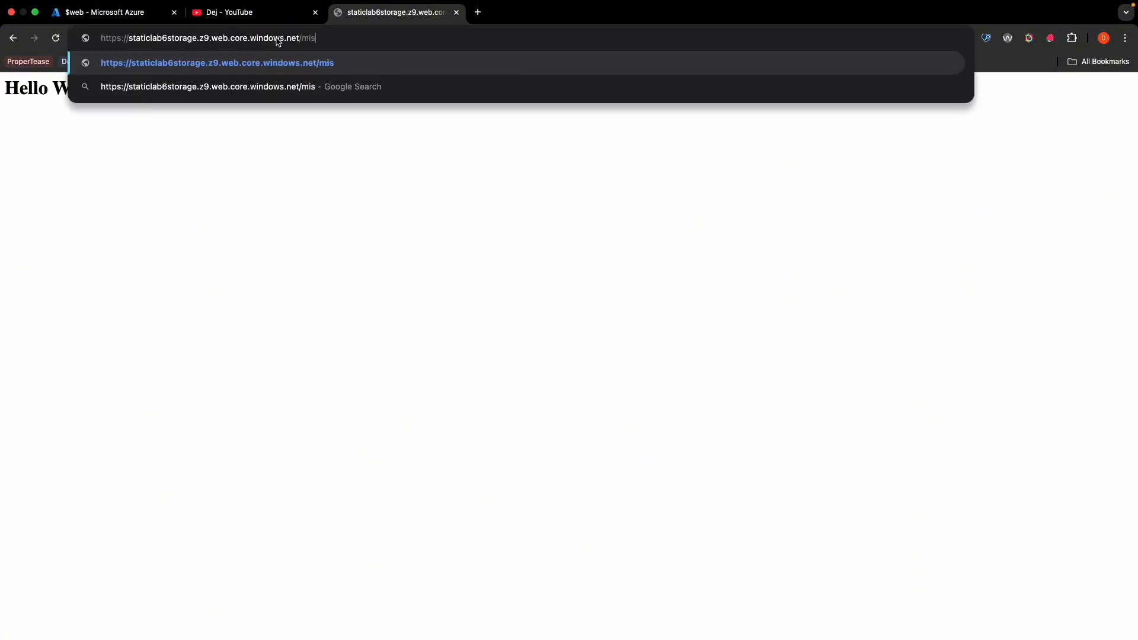
{"action": "type", "text": "sing"}
{"action": "key", "text": "Return"}
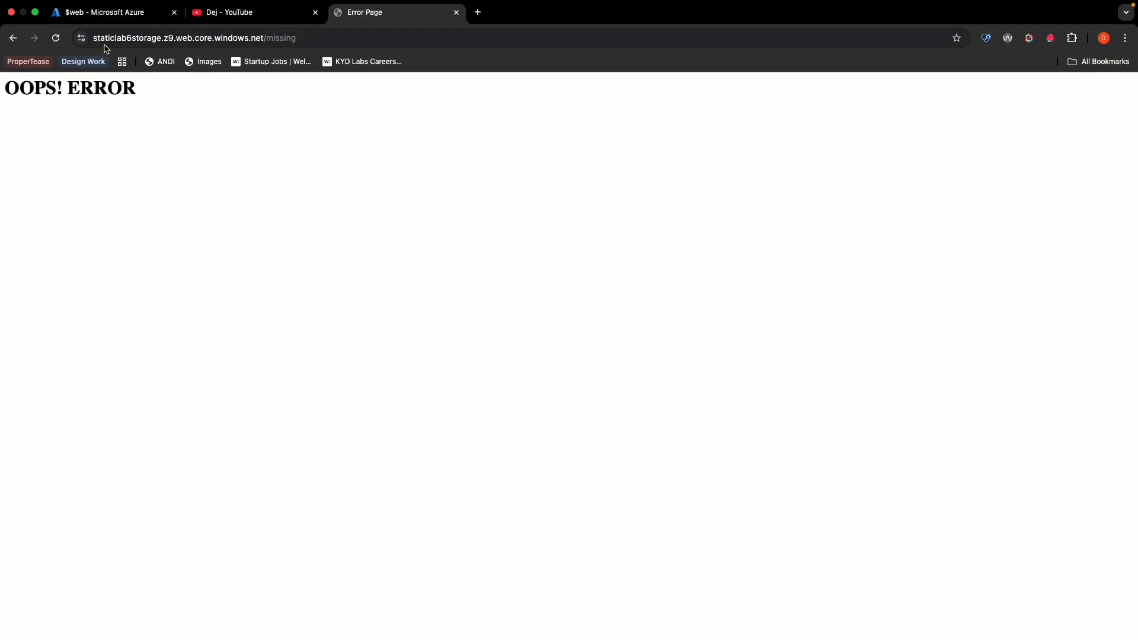
- Switch to GitHub and review the source of index.html and error.html in the azure-static-website-lab6 repository
{"action": "key", "text": "ctrl+Right"}
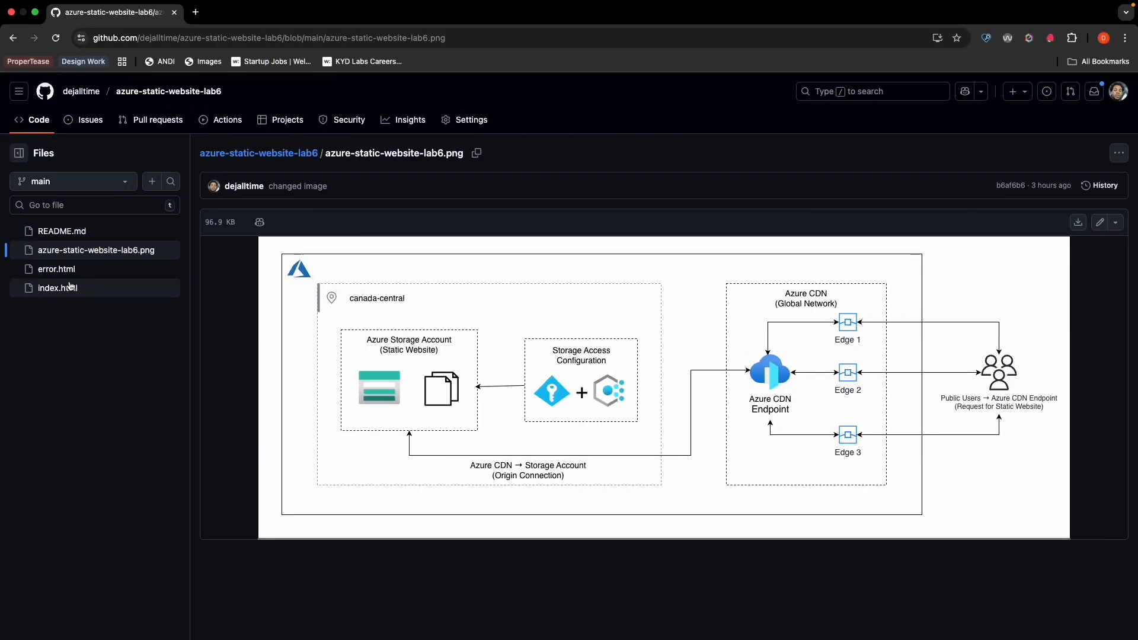
{"action": "left_click", "coordinate": [64, 288]}
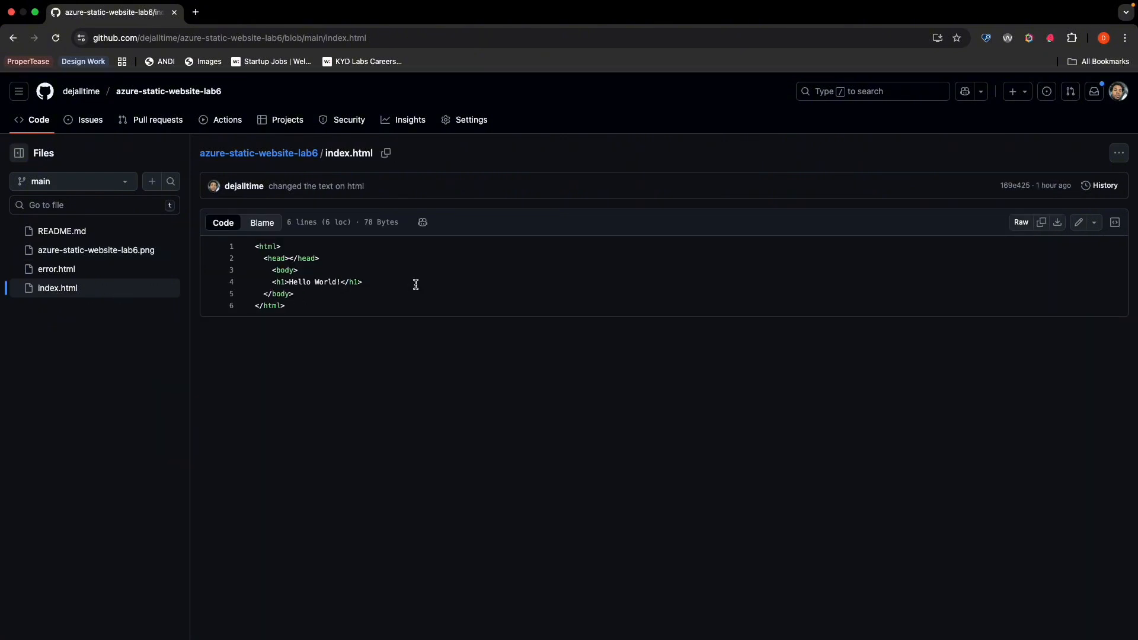
{"action": "left_click", "coordinate": [90, 272]}
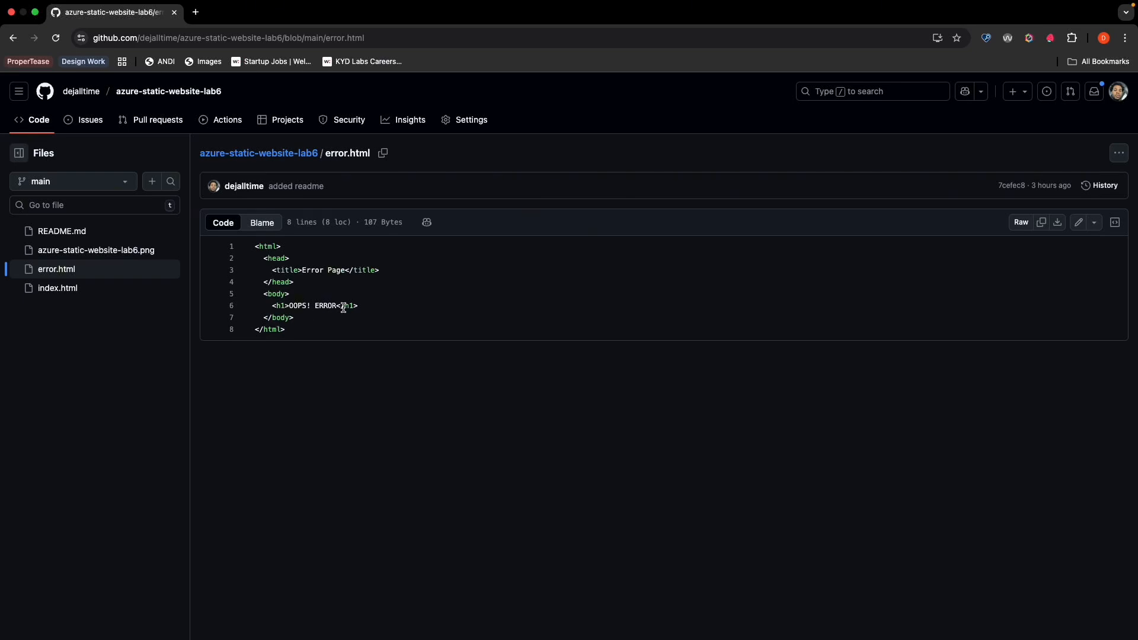
{"action": "key", "text": "ctrl+Left"}
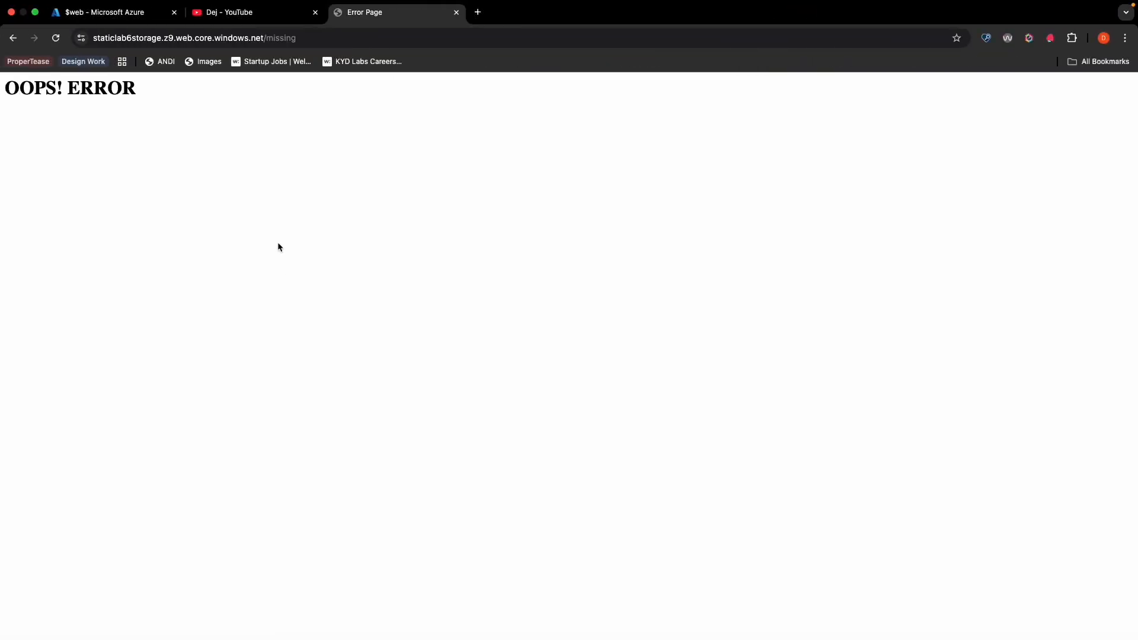
- Return to the Azure portal, find the Front Doors service and start creating an Azure Front Door with the Quick create option
{"action": "left_click", "coordinate": [128, 17]}
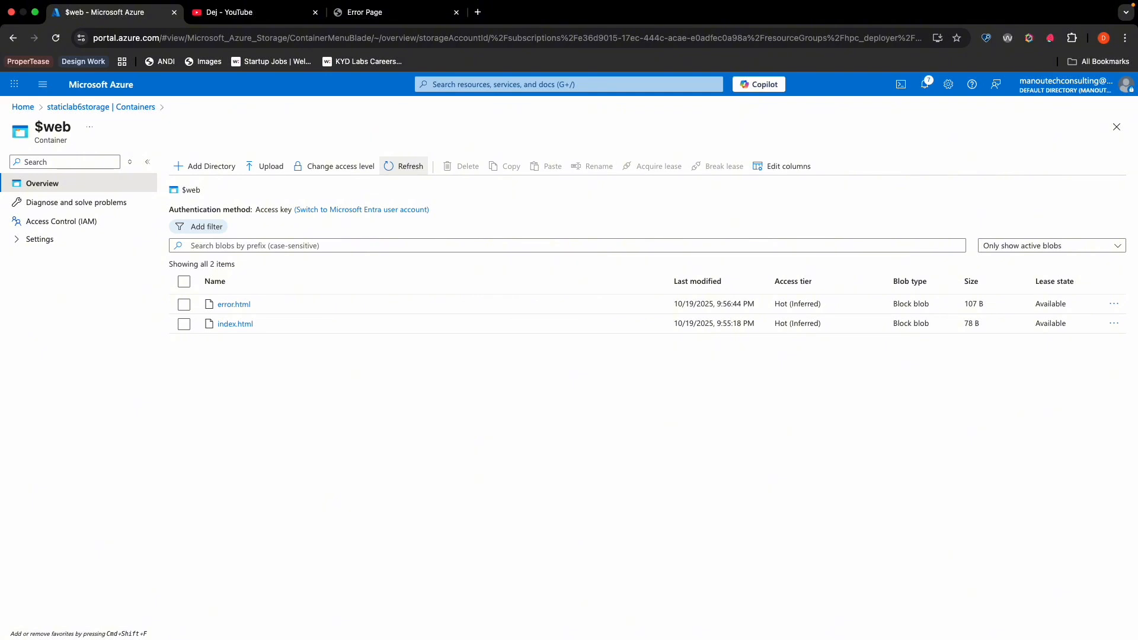
{"action": "key", "text": "super+Tab"}
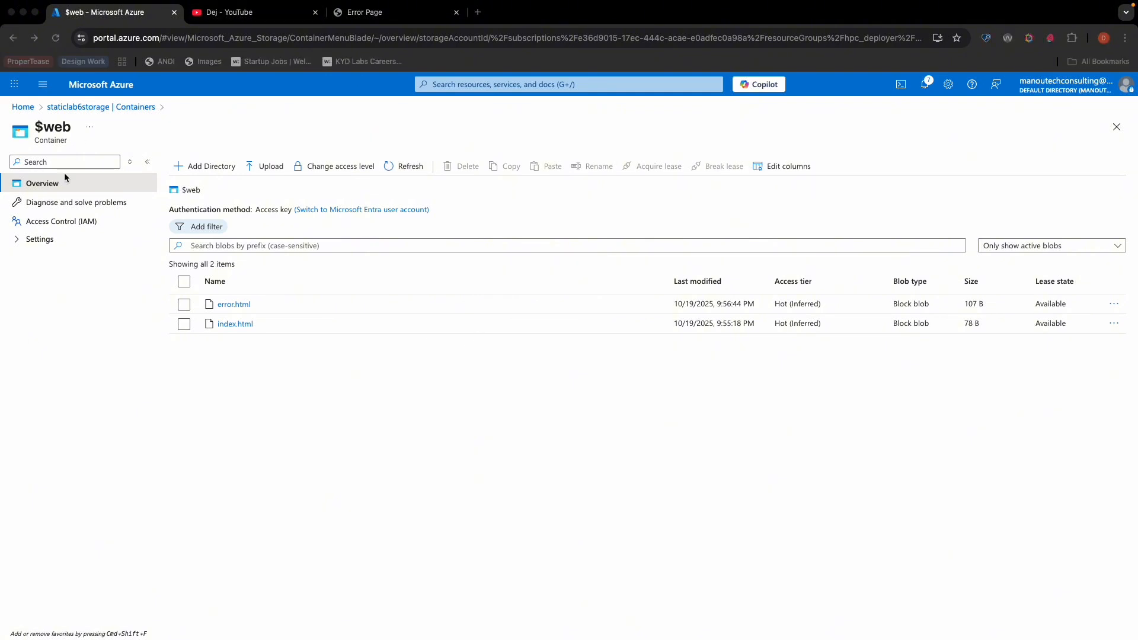
{"action": "left_click", "coordinate": [547, 87]}
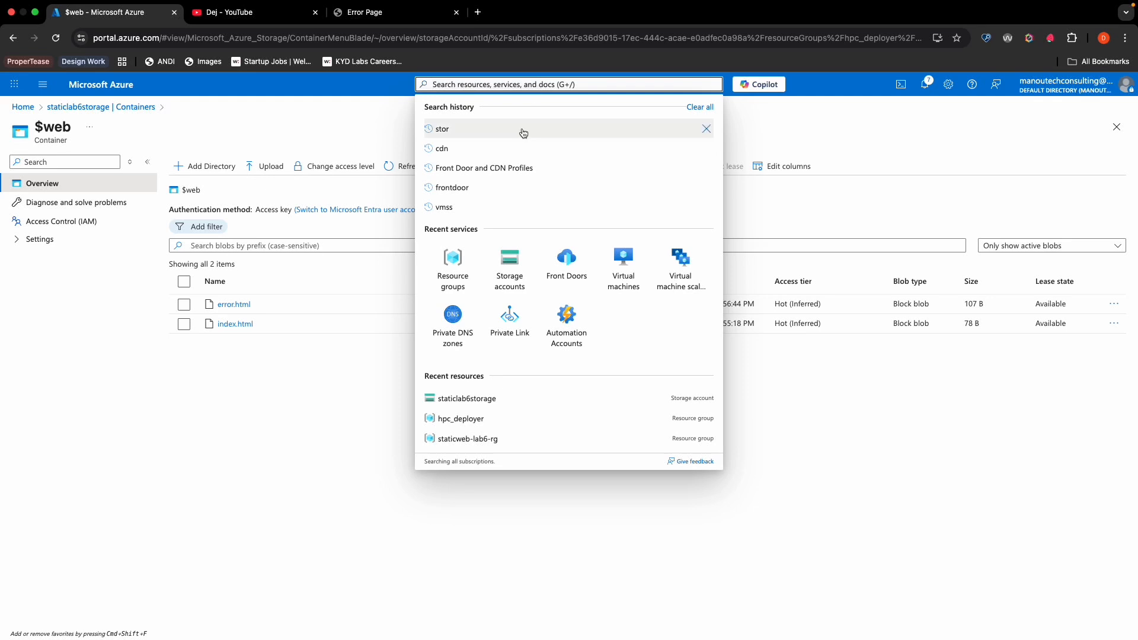
{"action": "left_click", "coordinate": [454, 172]}
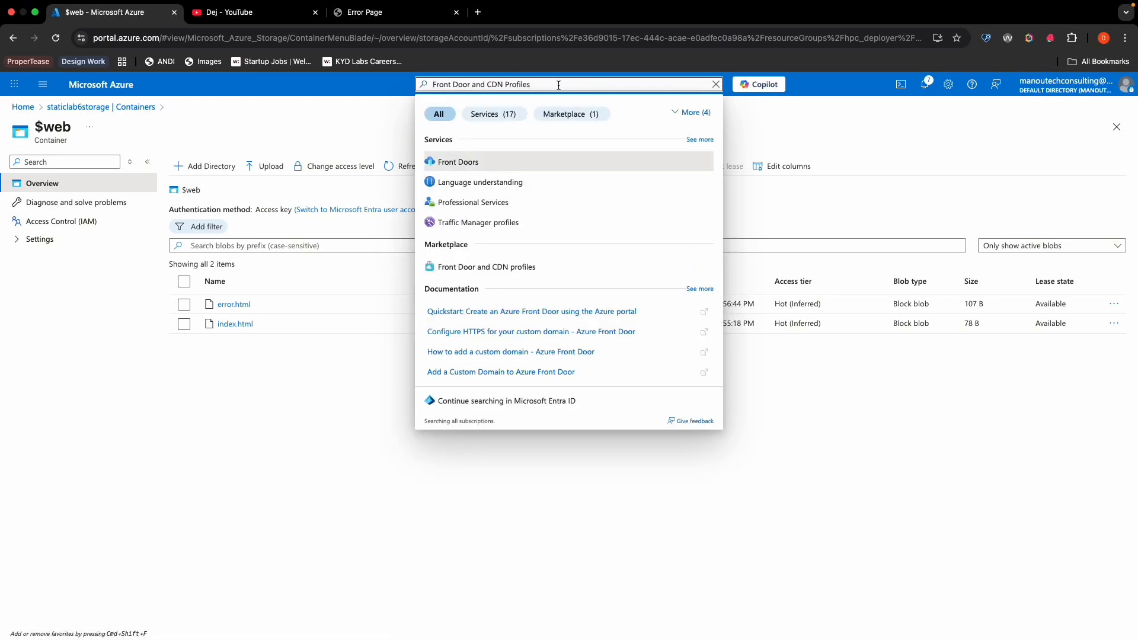
{"action": "left_click", "coordinate": [496, 162]}
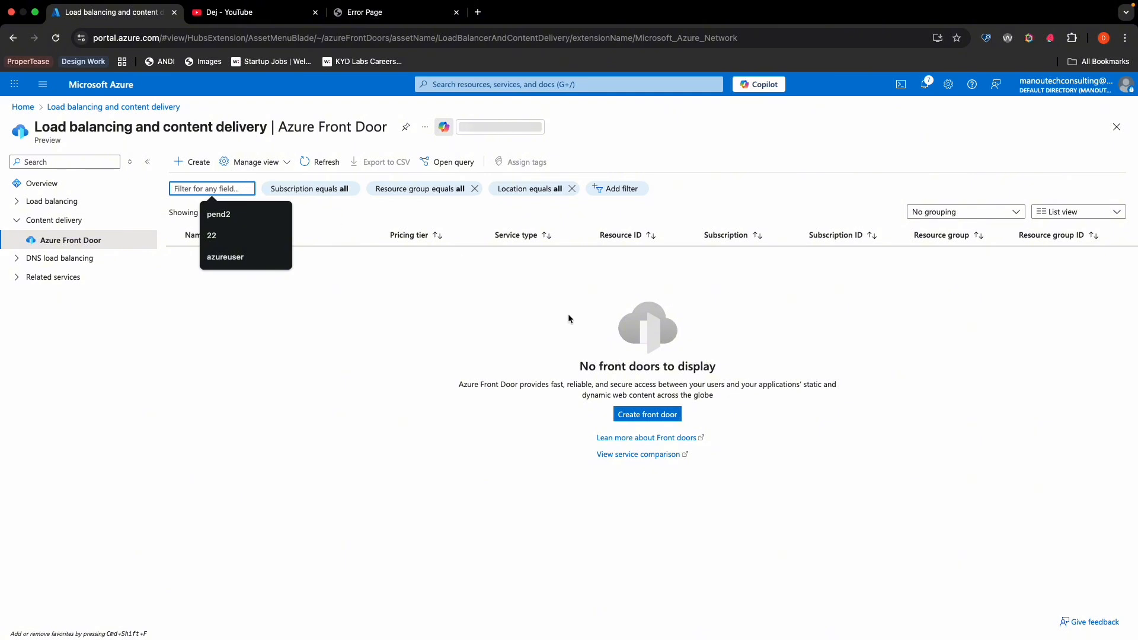
{"action": "left_click", "coordinate": [645, 417]}
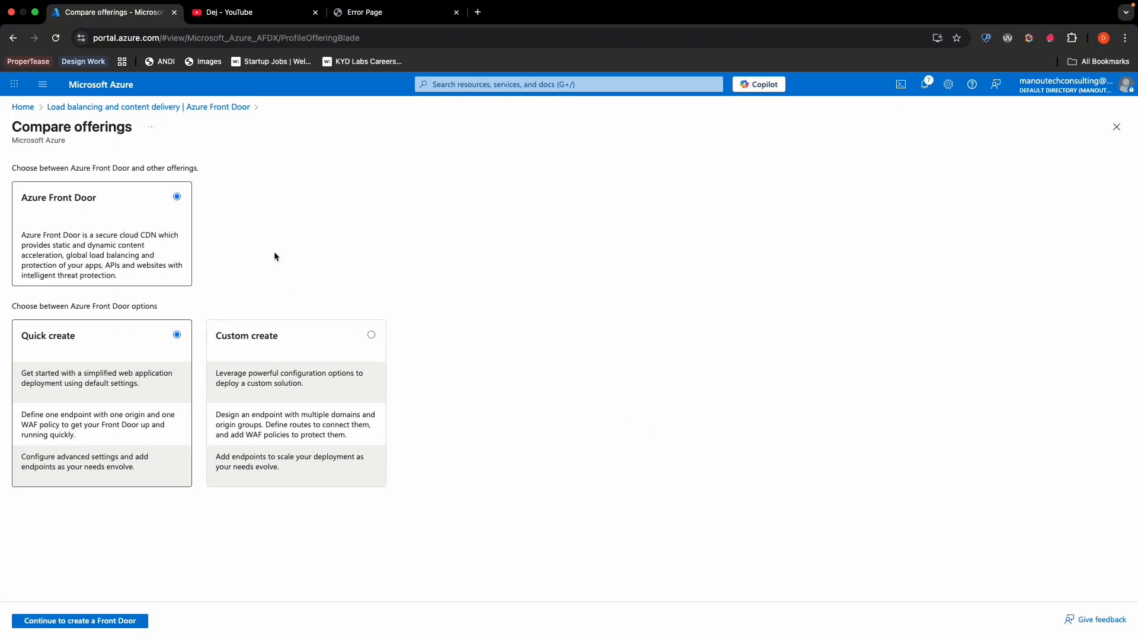
{"action": "left_click", "coordinate": [93, 620]}
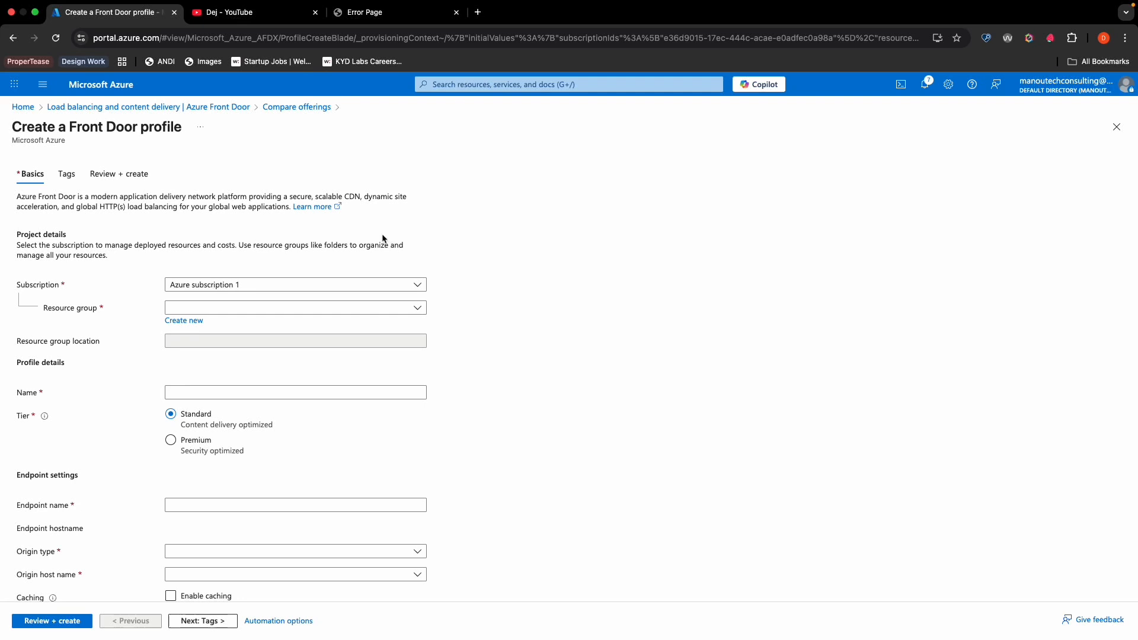
- Assign the Front Door profile to the staticweb-lab6-rg resource group and name it cdnlab6profile
{"action": "left_click", "coordinate": [391, 309]}
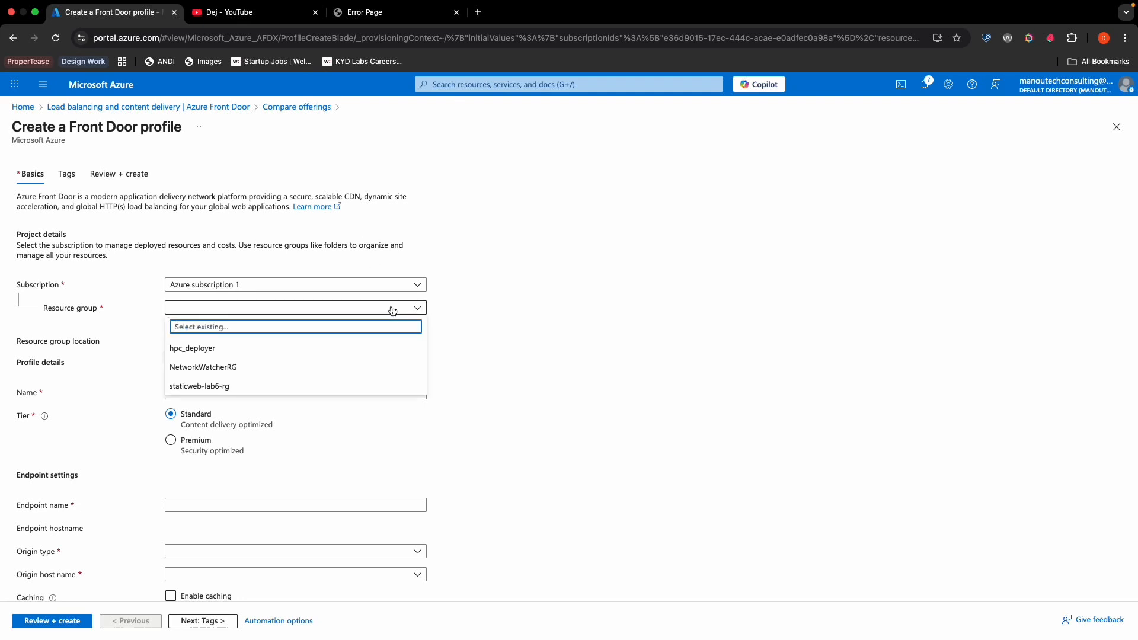
{"action": "left_click", "coordinate": [200, 388]}
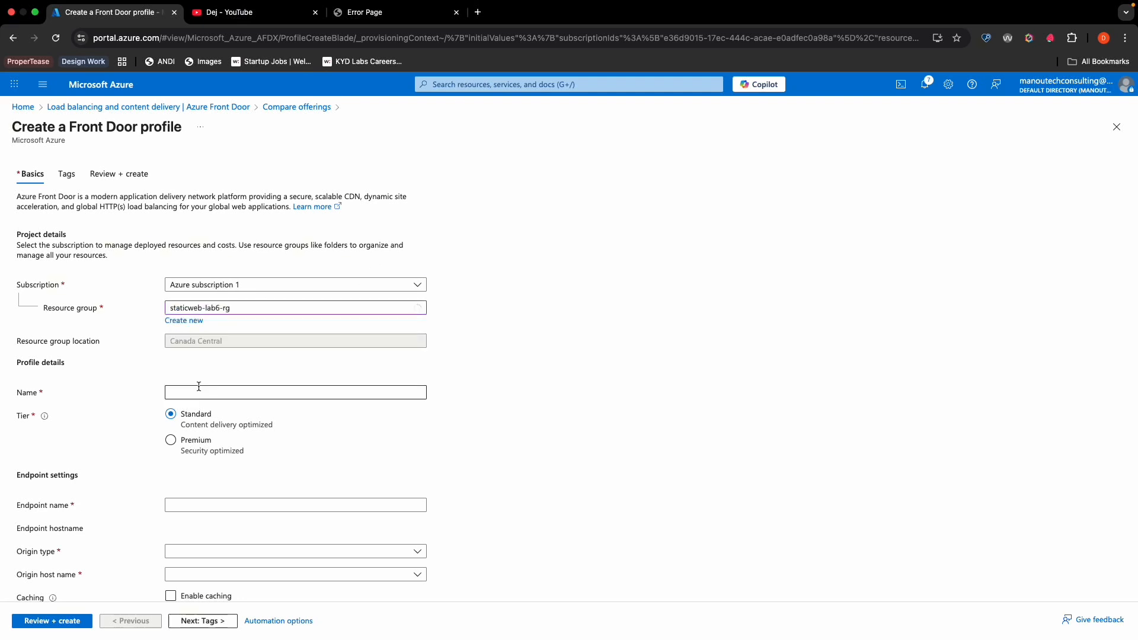
{"action": "left_click", "coordinate": [205, 393]}
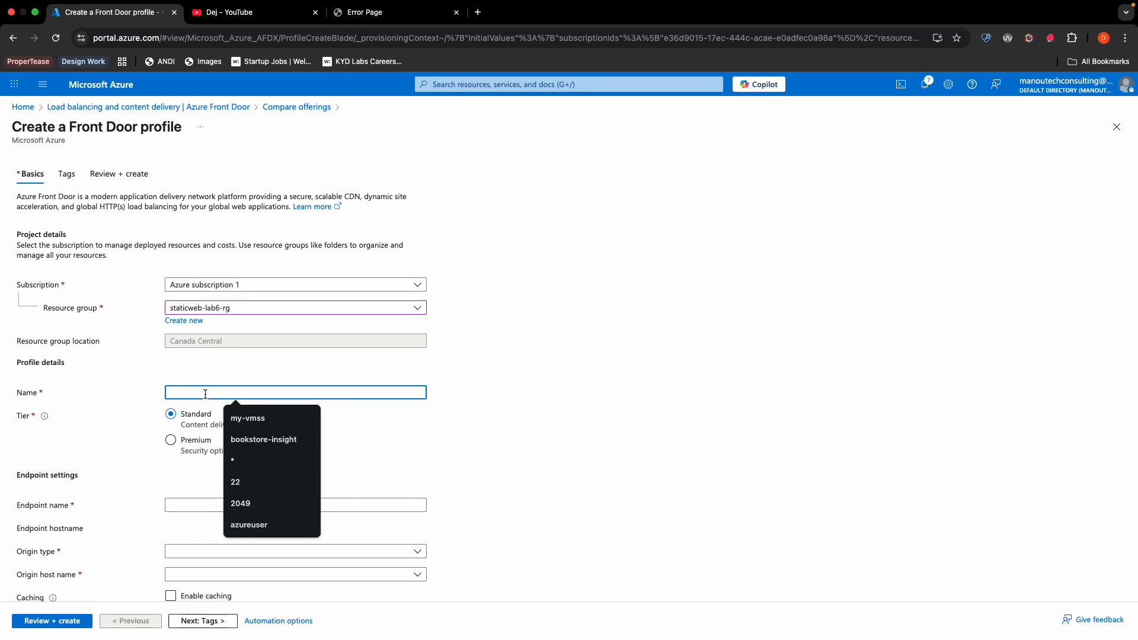
{"action": "type", "text": "cdnl"}
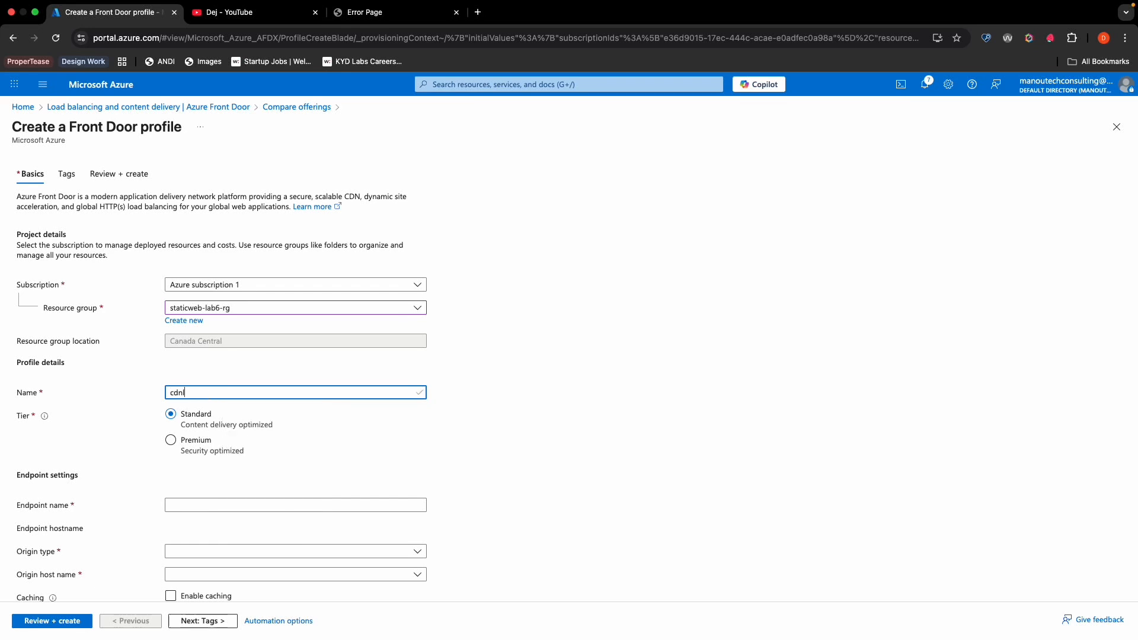
{"action": "type", "text": "ab6profile"}
{"action": "scroll", "coordinate": [559, 457], "scroll_direction": "down", "scroll_amount": 2}
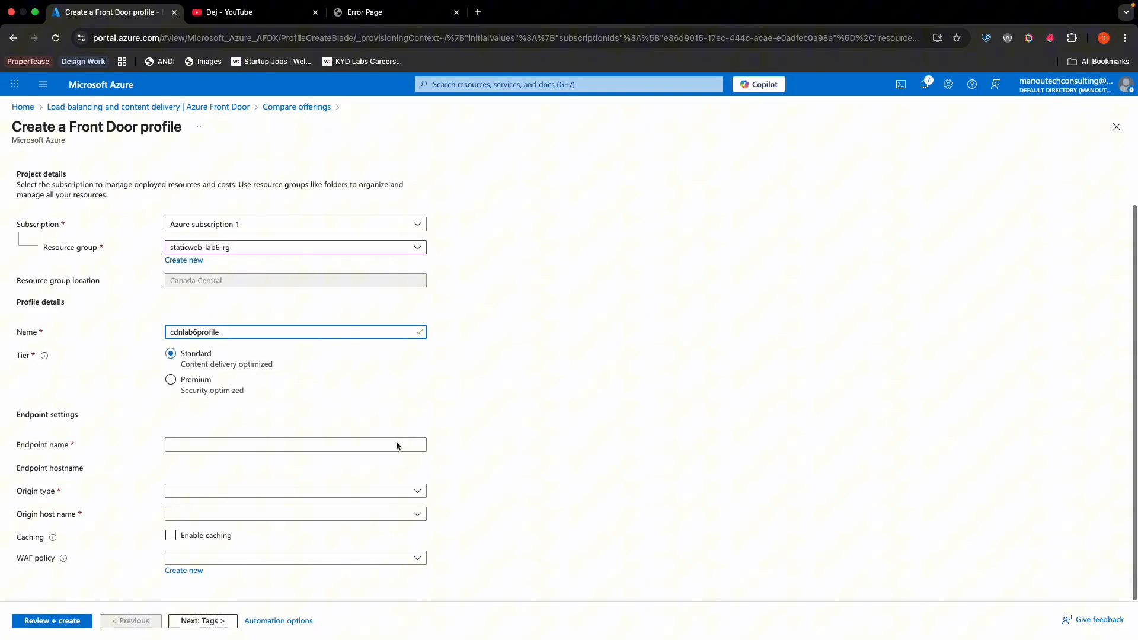
- Name the Front Door profile's endpoint cdnlab6endpoint
{"action": "left_click", "coordinate": [182, 445]}
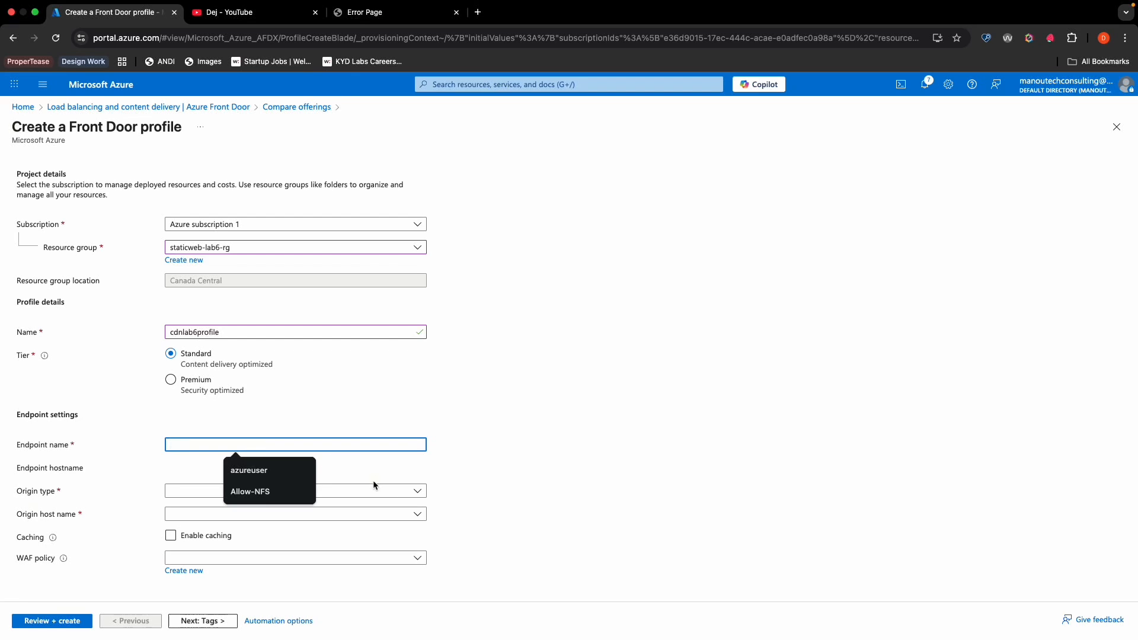
{"action": "type", "text": "cdnlab6"}
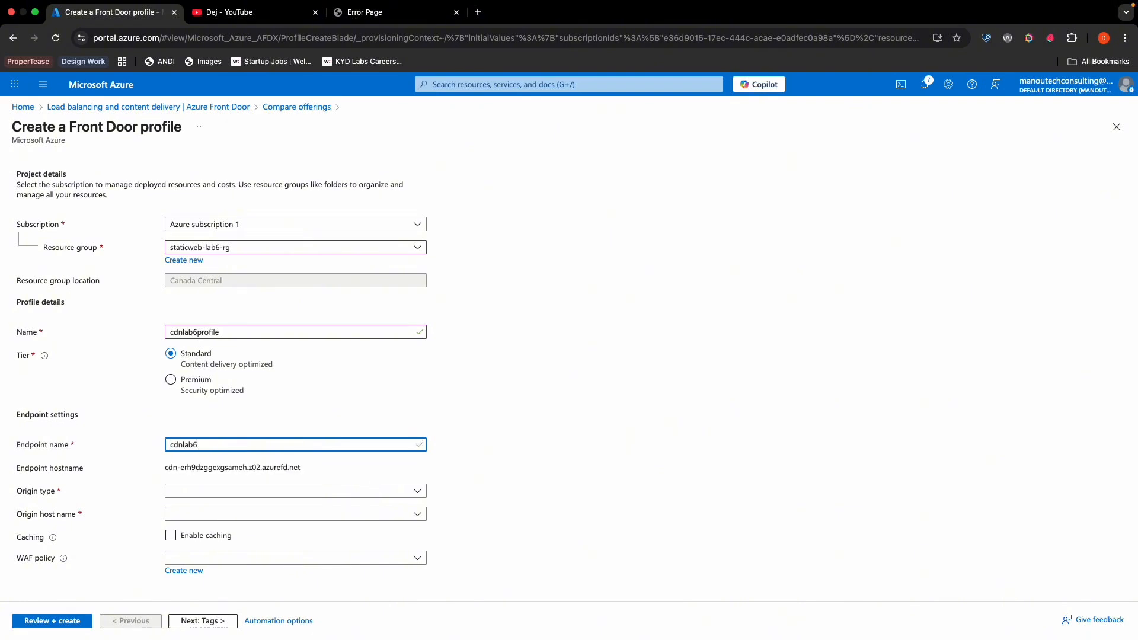
{"action": "type", "text": "endpoint"}
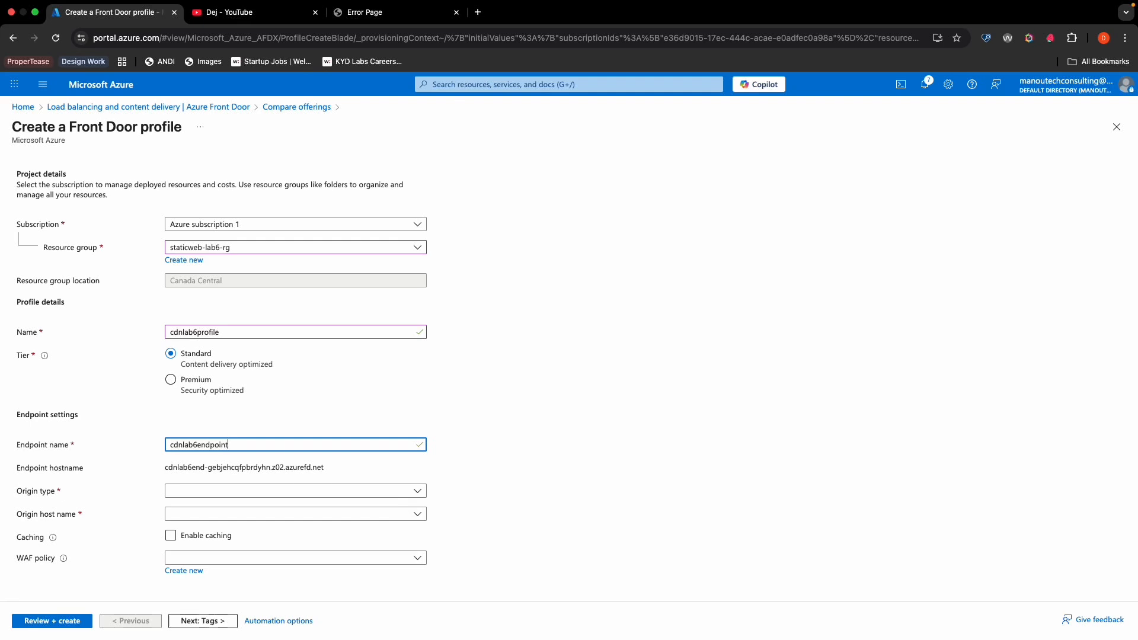
{"action": "left_click", "coordinate": [499, 409]}
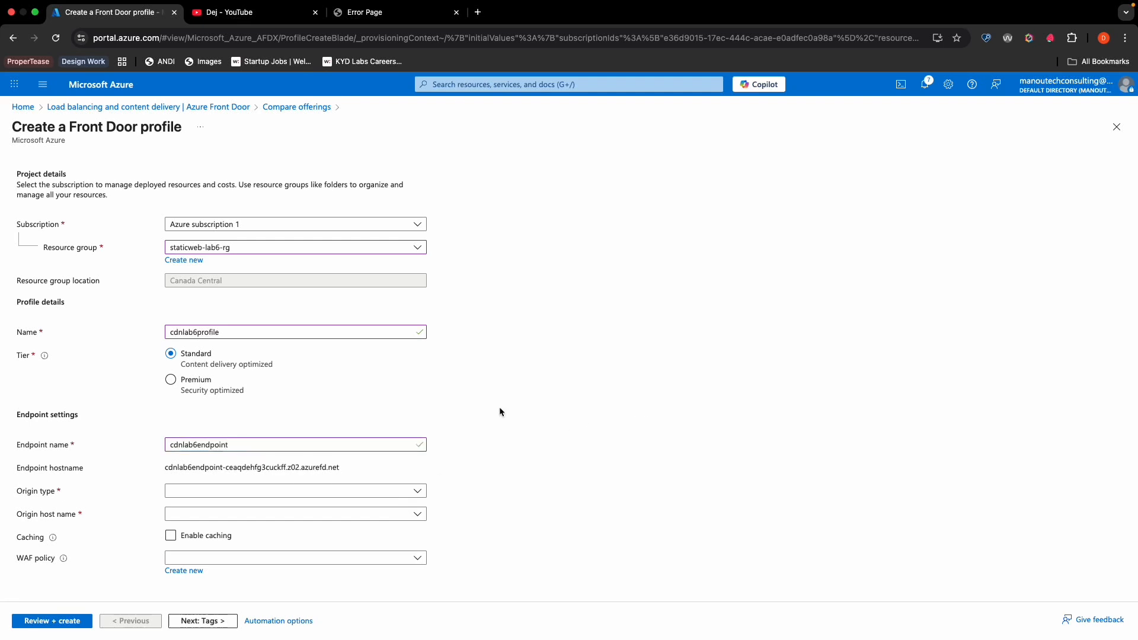
- Set the endpoint's origin type to Storage (Static website) and its origin host name to staticlab6storage.z9.web.core.windows.net
{"action": "left_click", "coordinate": [386, 494]}
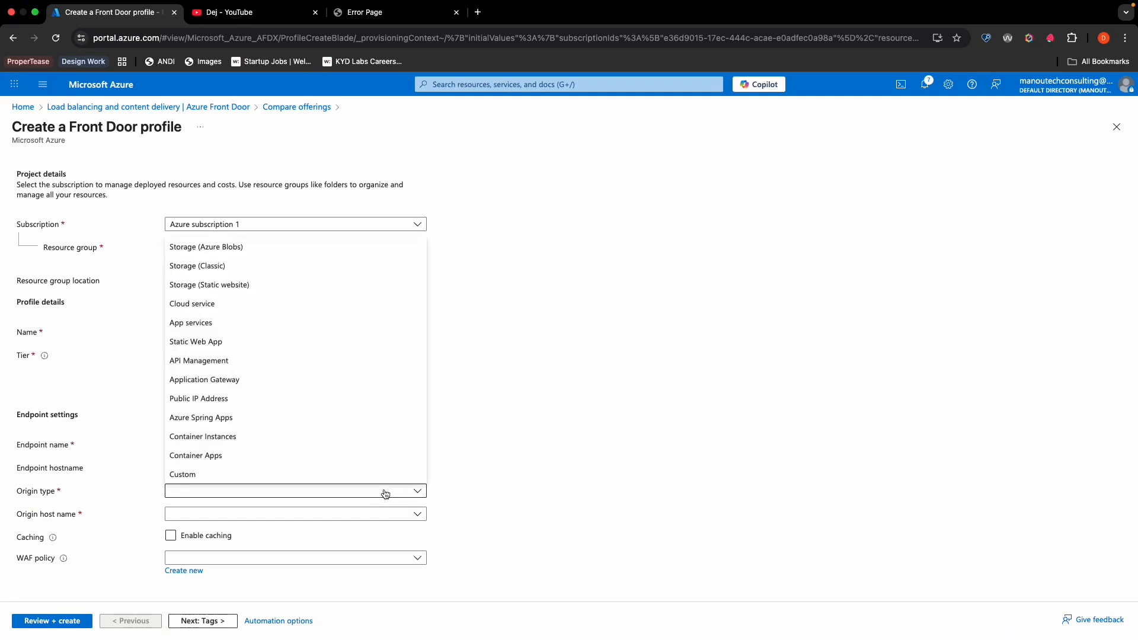
{"action": "left_click", "coordinate": [196, 286]}
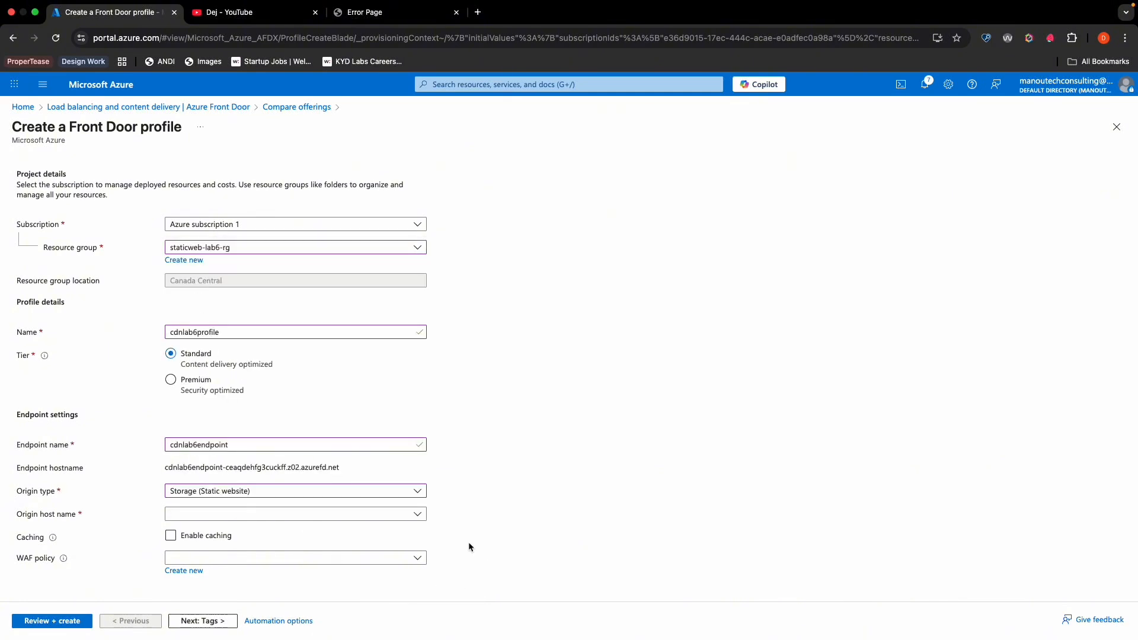
{"action": "left_click", "coordinate": [410, 514]}
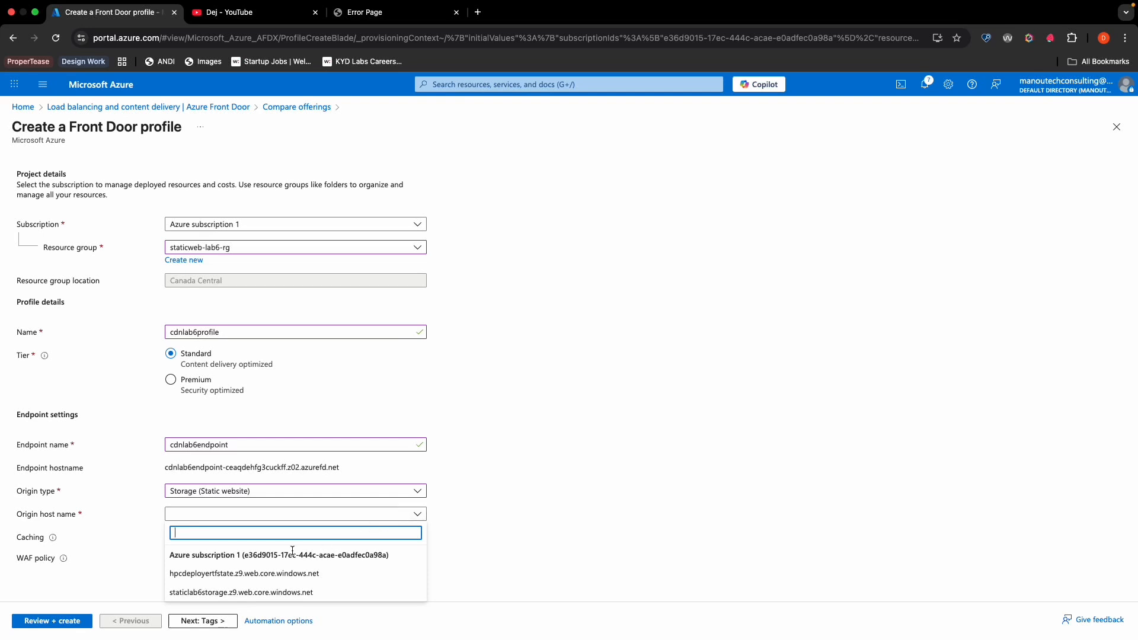
{"action": "left_click", "coordinate": [226, 595]}
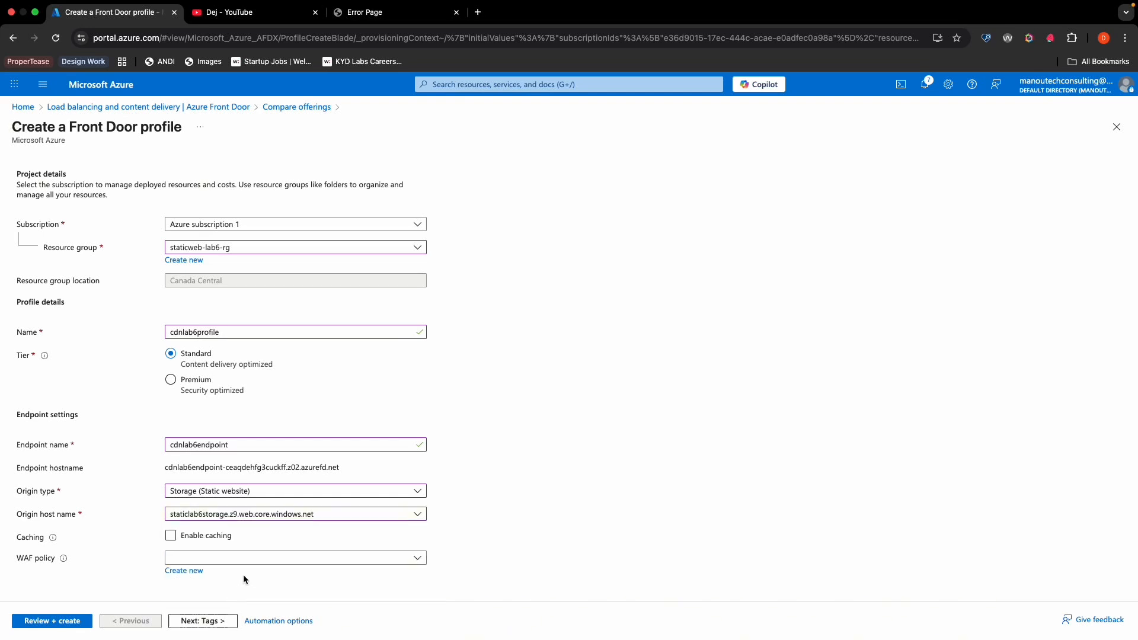
- Enable caching for the endpoint and set the query string caching behavior to Ignore Query String
{"action": "left_click", "coordinate": [171, 535]}
{"action": "scroll", "coordinate": [170, 536], "scroll_direction": "down", "scroll_amount": 1}
{"action": "left_click", "coordinate": [227, 514]}
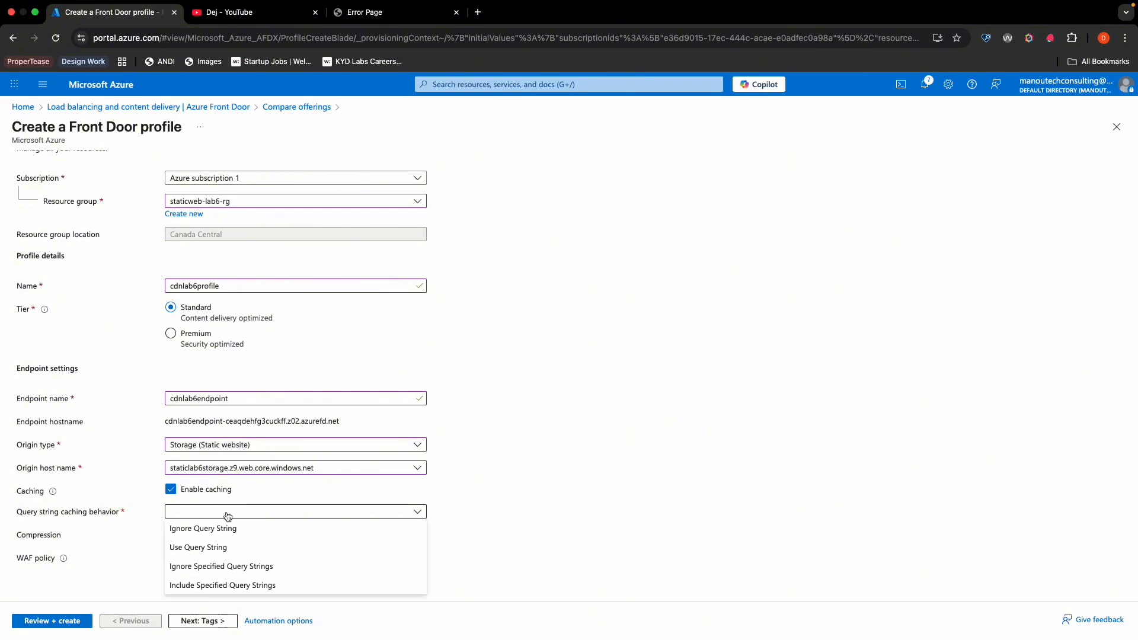
{"action": "left_click", "coordinate": [230, 529]}
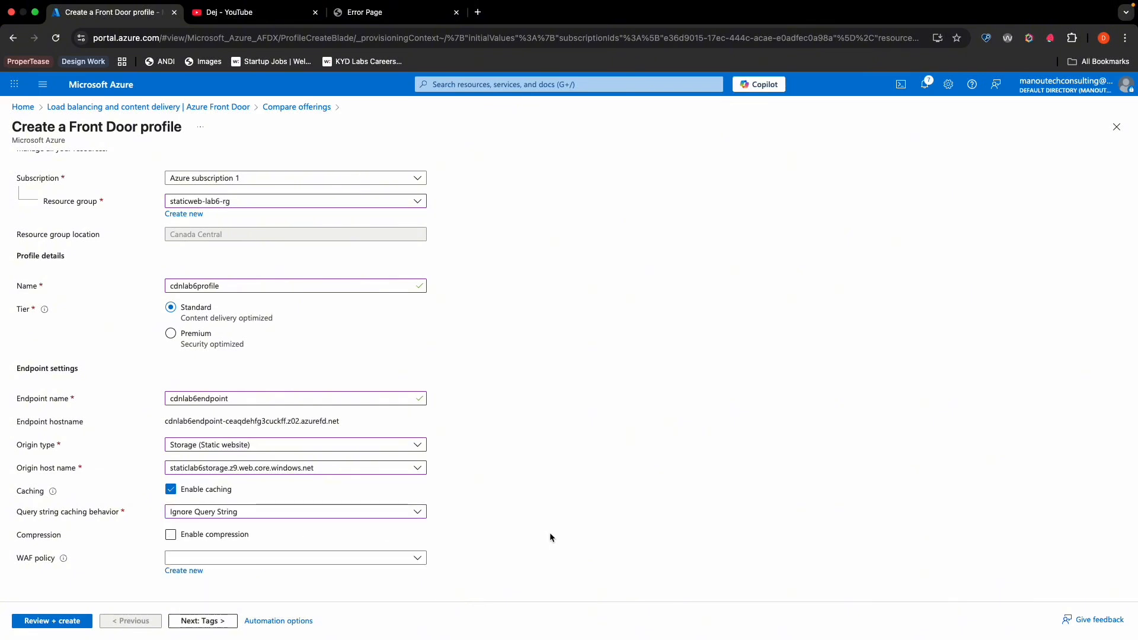
- Validate and create the Front Door profile, then open the deployed cdnlab6profile resource
{"action": "left_click", "coordinate": [70, 622]}
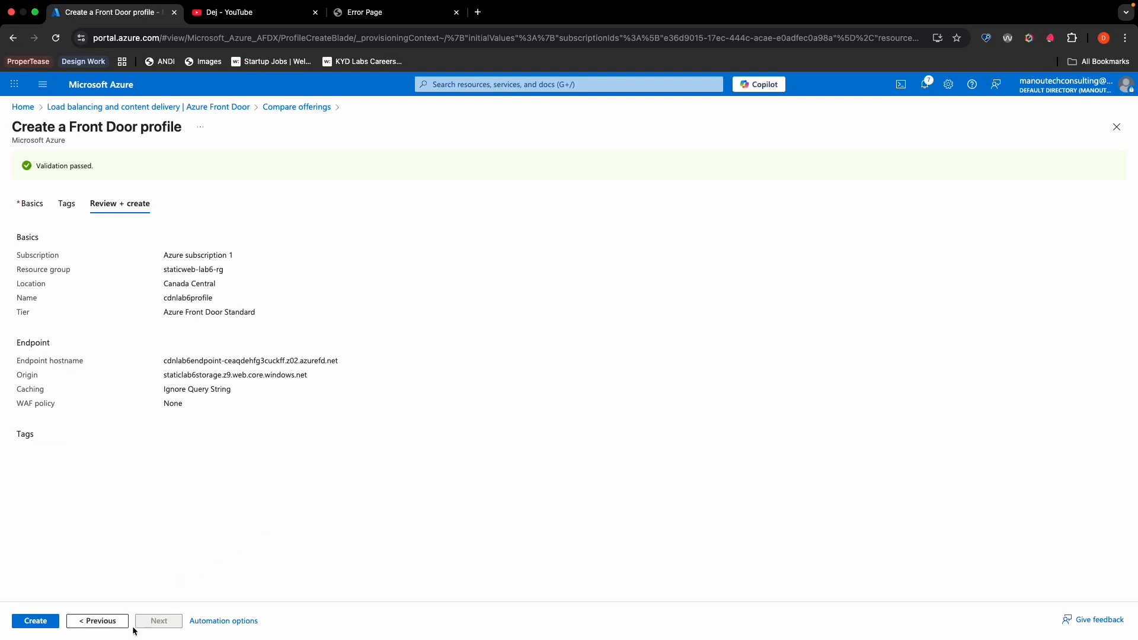
{"action": "left_click", "coordinate": [46, 622]}
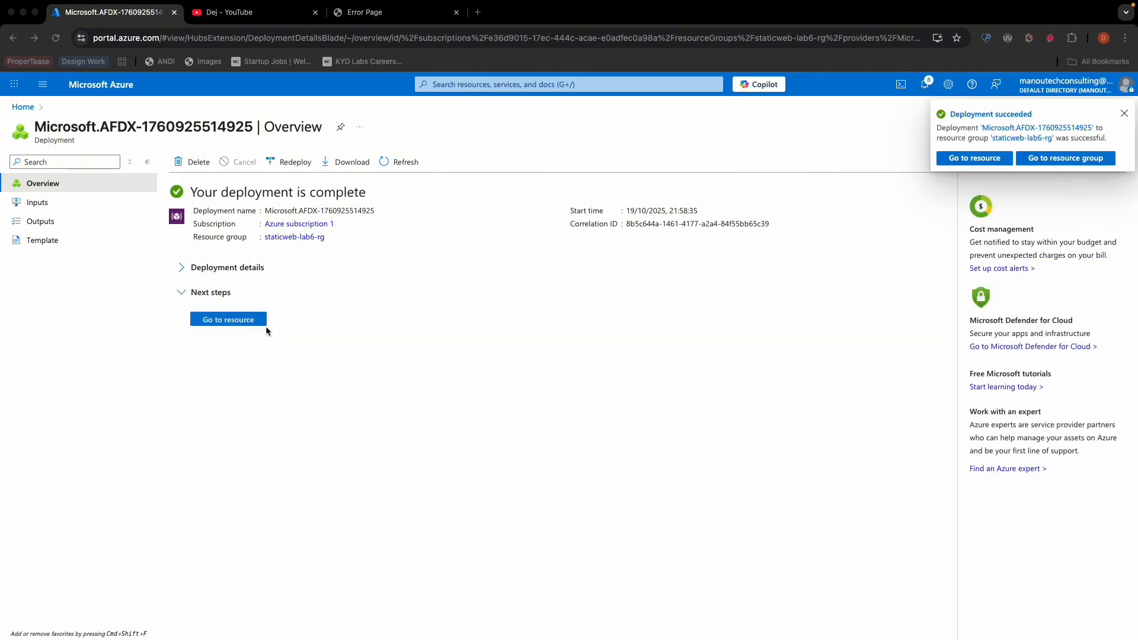
{"action": "left_click", "coordinate": [230, 324]}
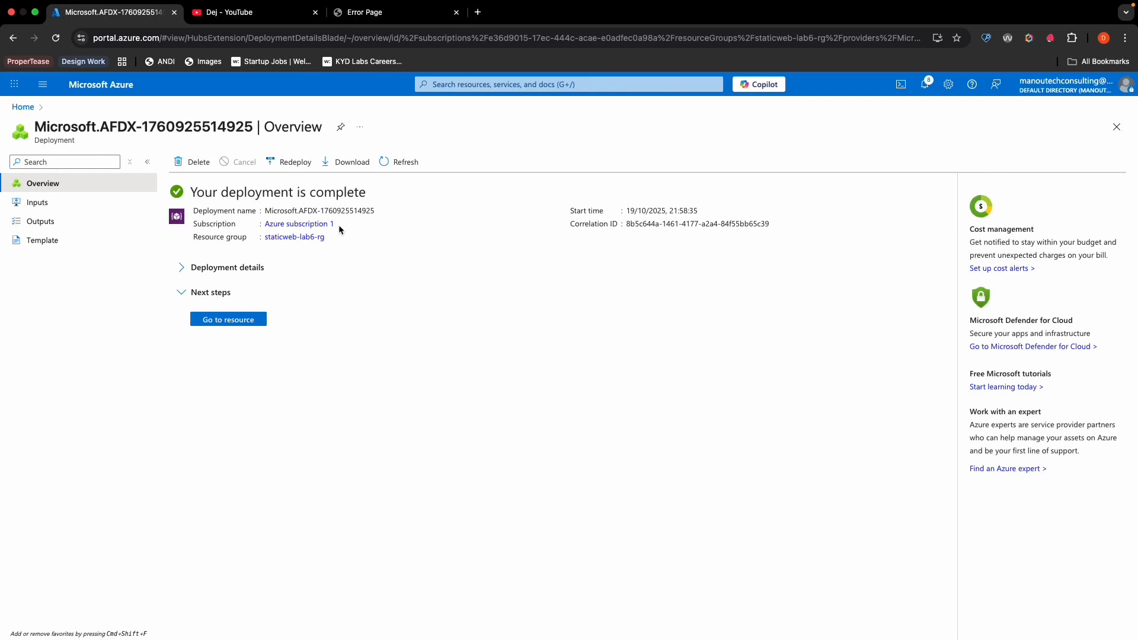
{"action": "left_click", "coordinate": [226, 320]}
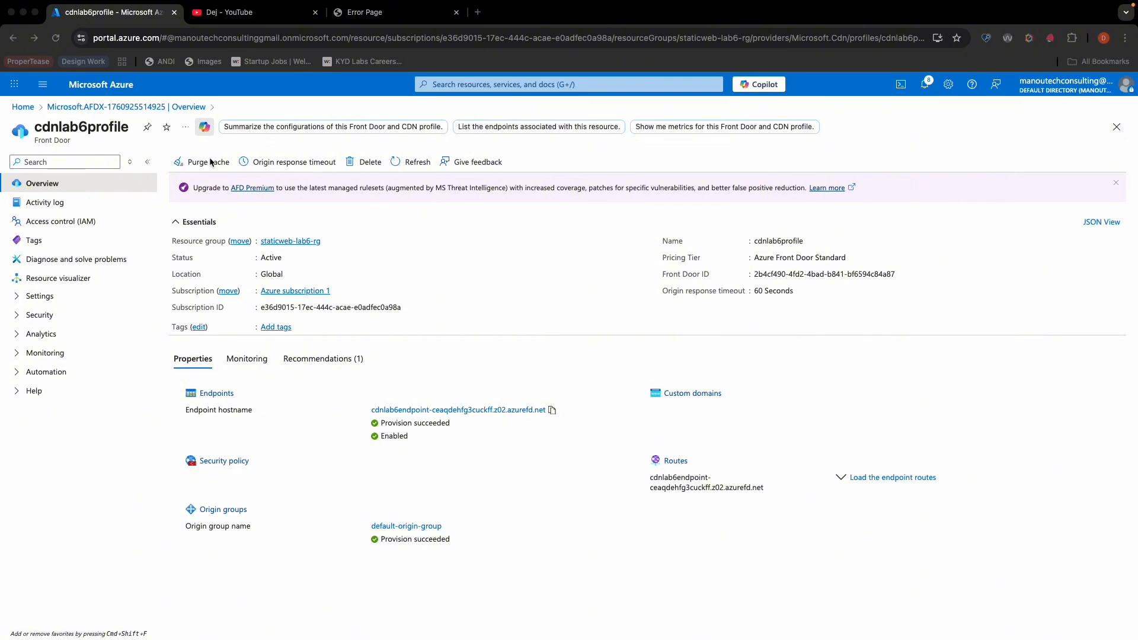
- Copy the endpoint hostname of cdnlab6profile and load it in a new browser tab
{"action": "left_click", "coordinate": [553, 413]}
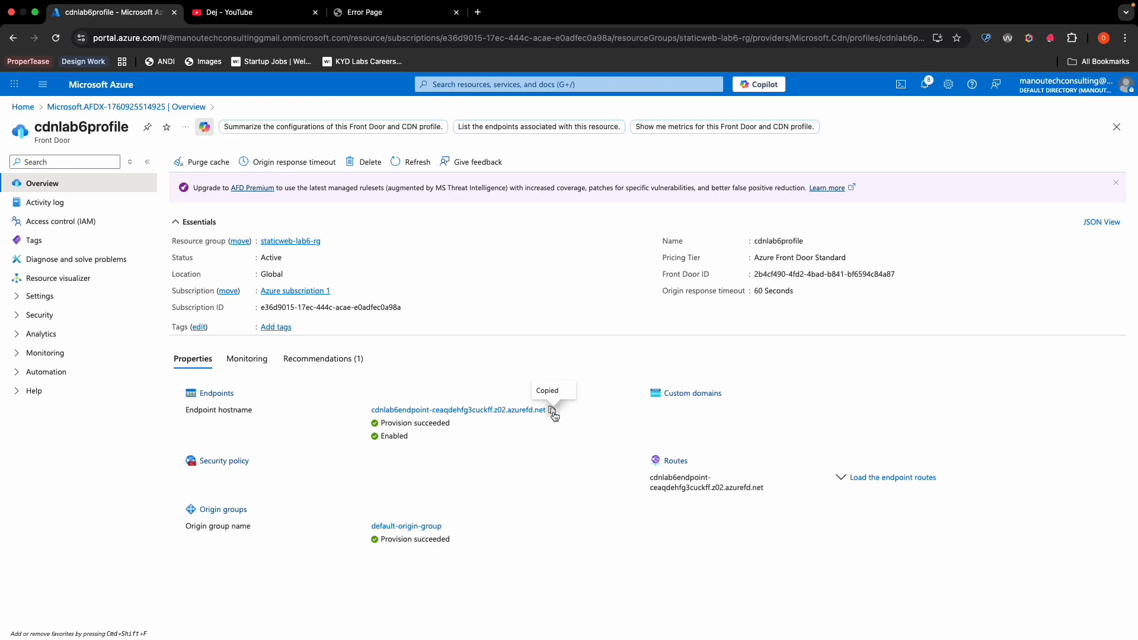
{"action": "left_click", "coordinate": [387, 22]}
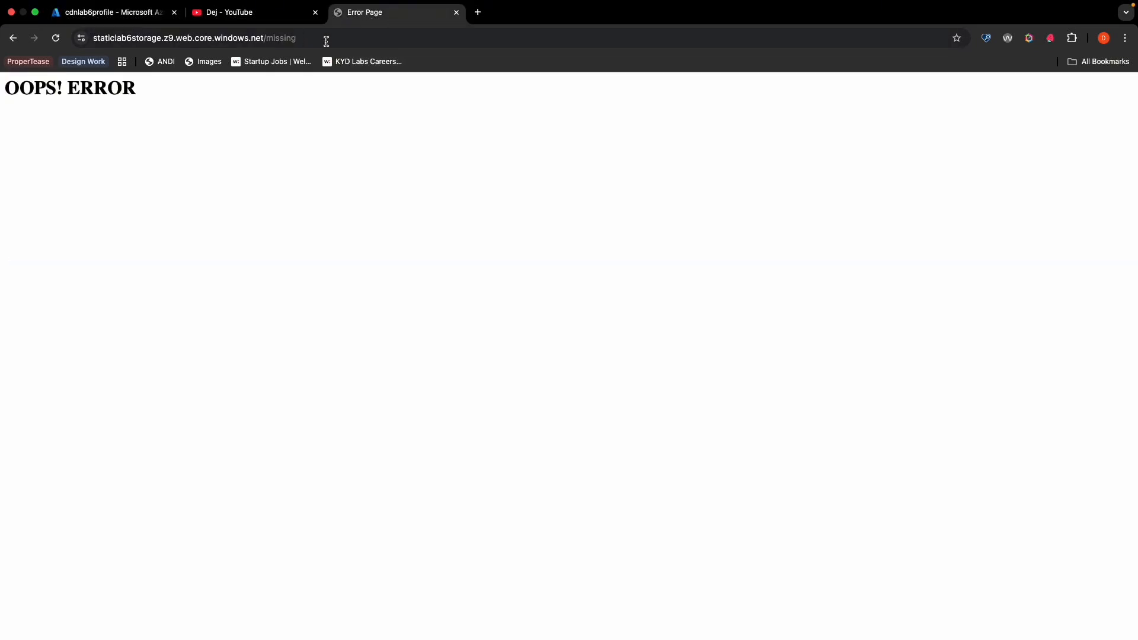
{"action": "left_click", "coordinate": [478, 12]}
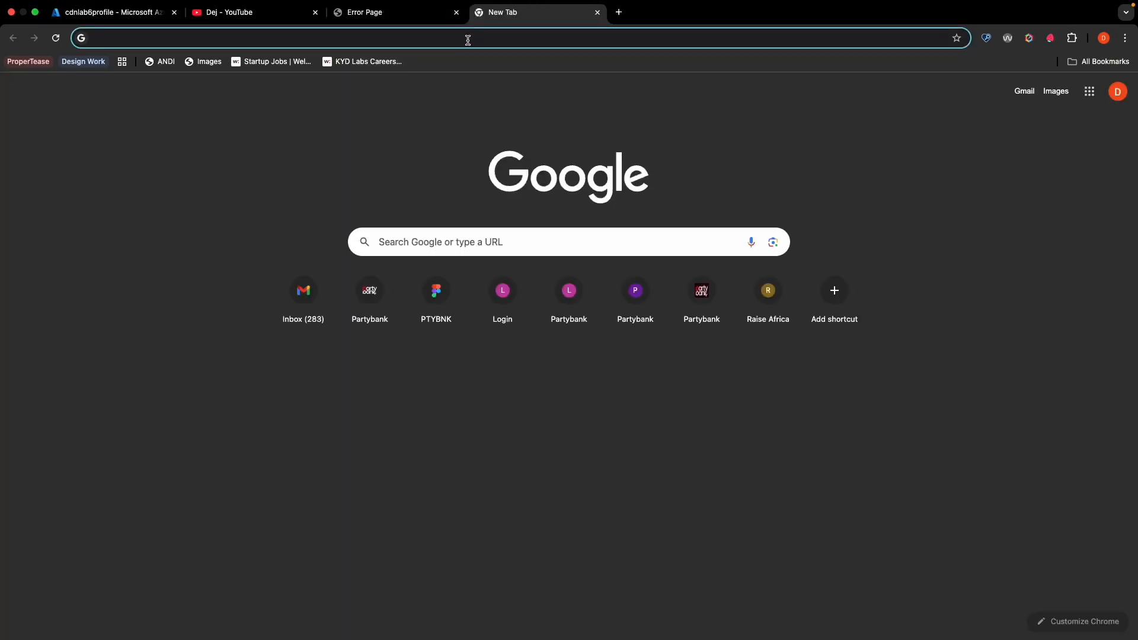
{"action": "key", "text": "super+v"}
{"action": "key", "text": "Return"}
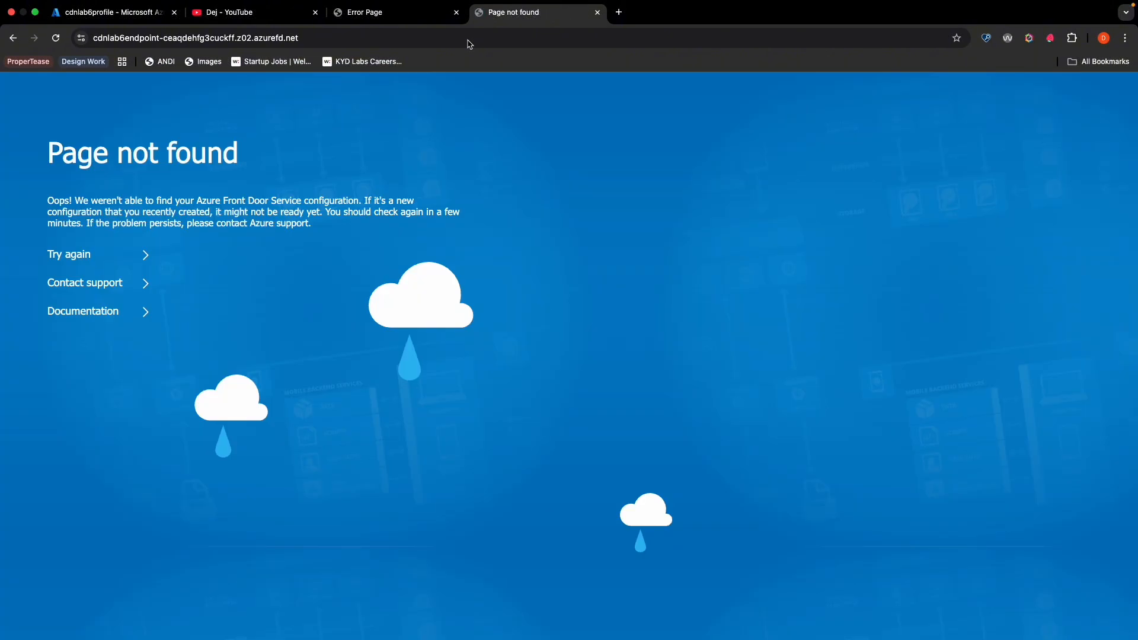
- Refresh the cdnlab6profile overview in the Azure portal and reload the Front Door endpoint's page
{"action": "left_click", "coordinate": [383, 14]}
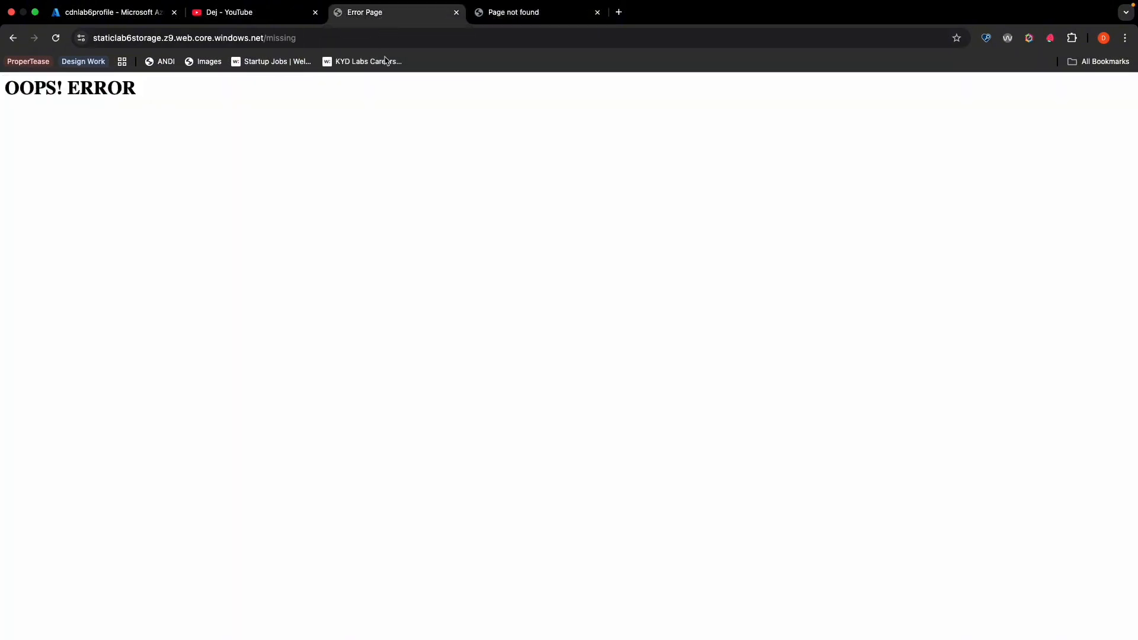
{"action": "left_click", "coordinate": [119, 16]}
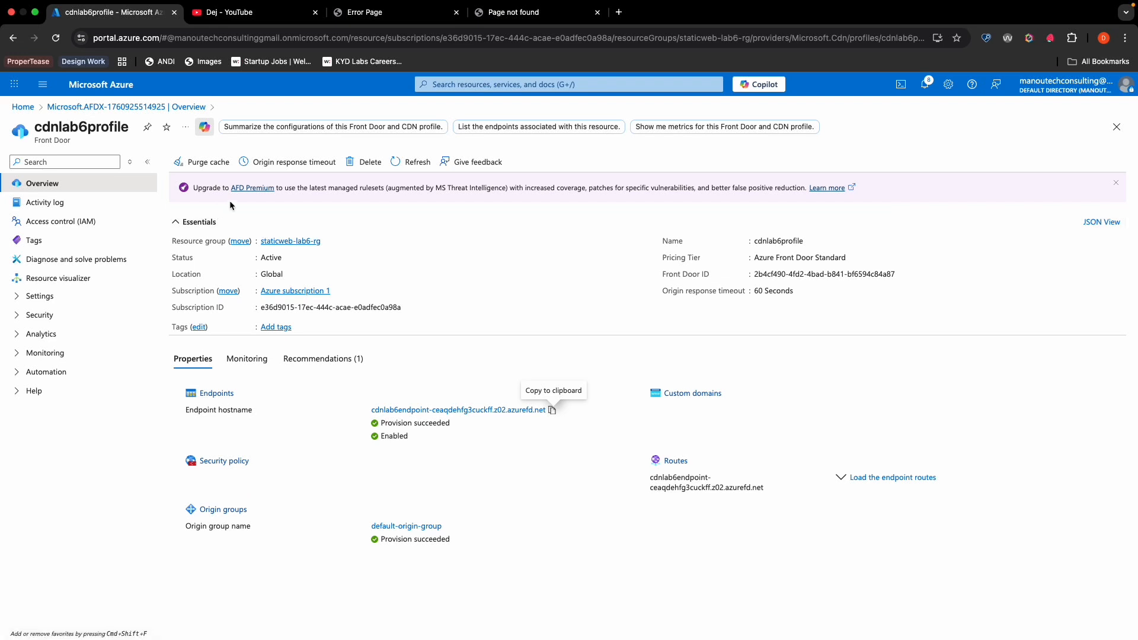
{"action": "left_click", "coordinate": [411, 168]}
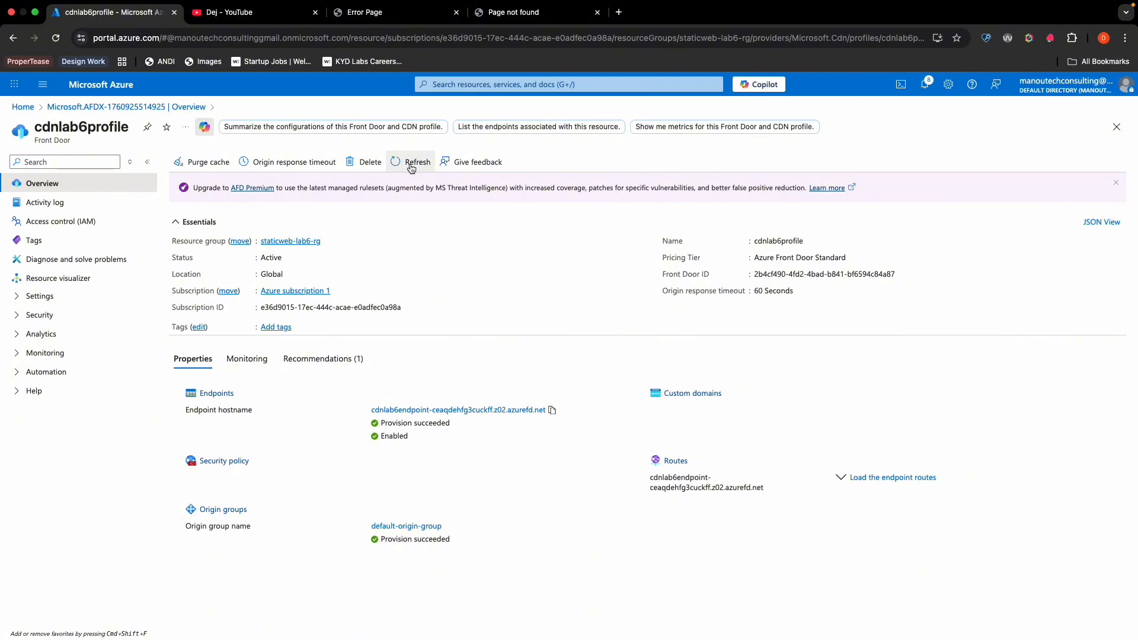
{"action": "left_click", "coordinate": [412, 166]}
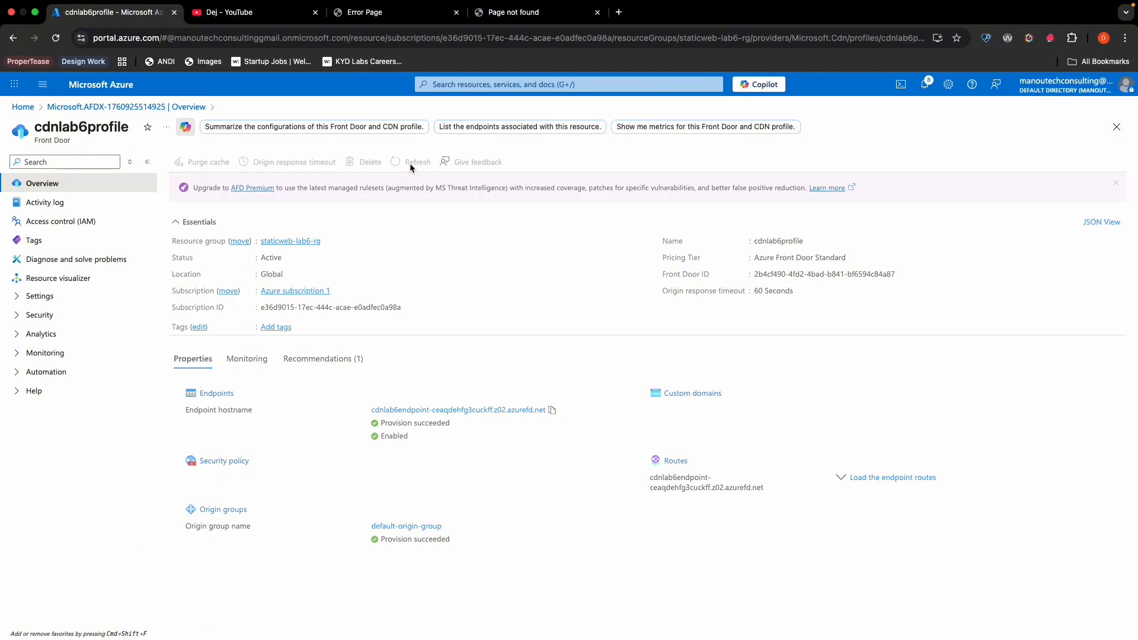
{"action": "left_click", "coordinate": [513, 12]}
{"action": "left_click", "coordinate": [56, 38]}
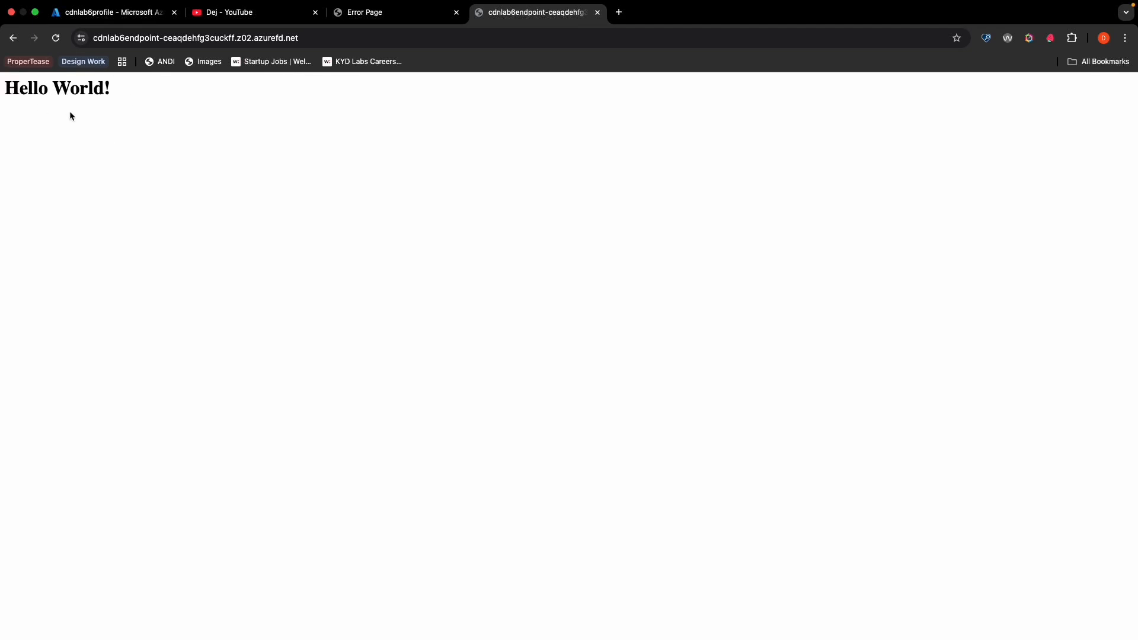
- Test the error page by loading the nonexistent path /missing on the Front Door endpoint
{"action": "left_click", "coordinate": [317, 40]}
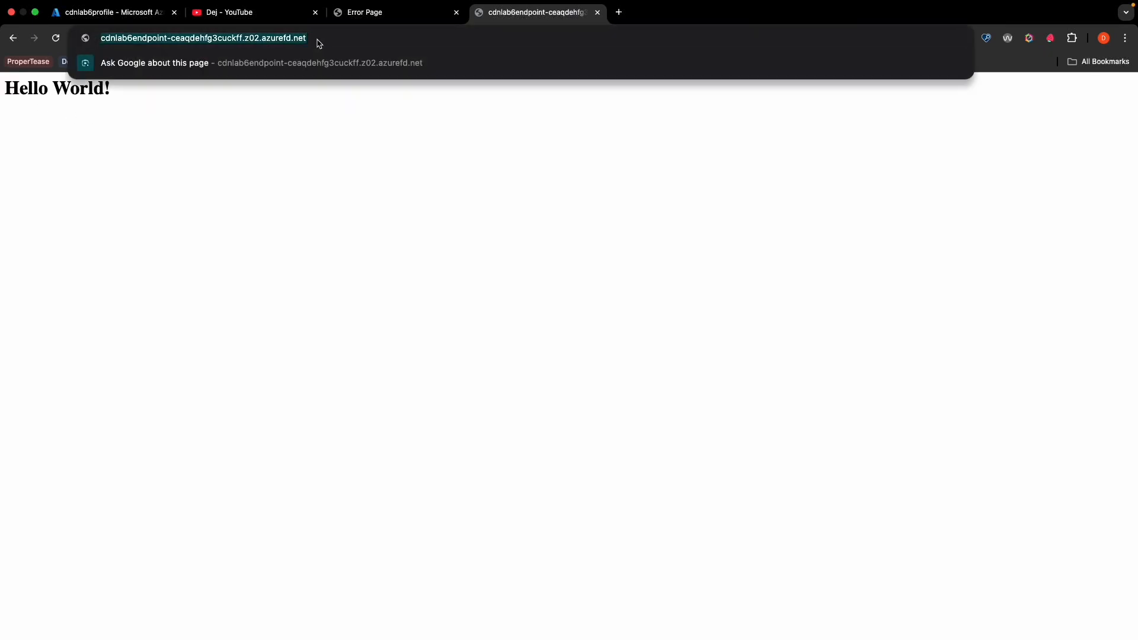
{"action": "key", "text": "Right"}
{"action": "type", "text": "/"}
{"action": "type", "text": "middn"}
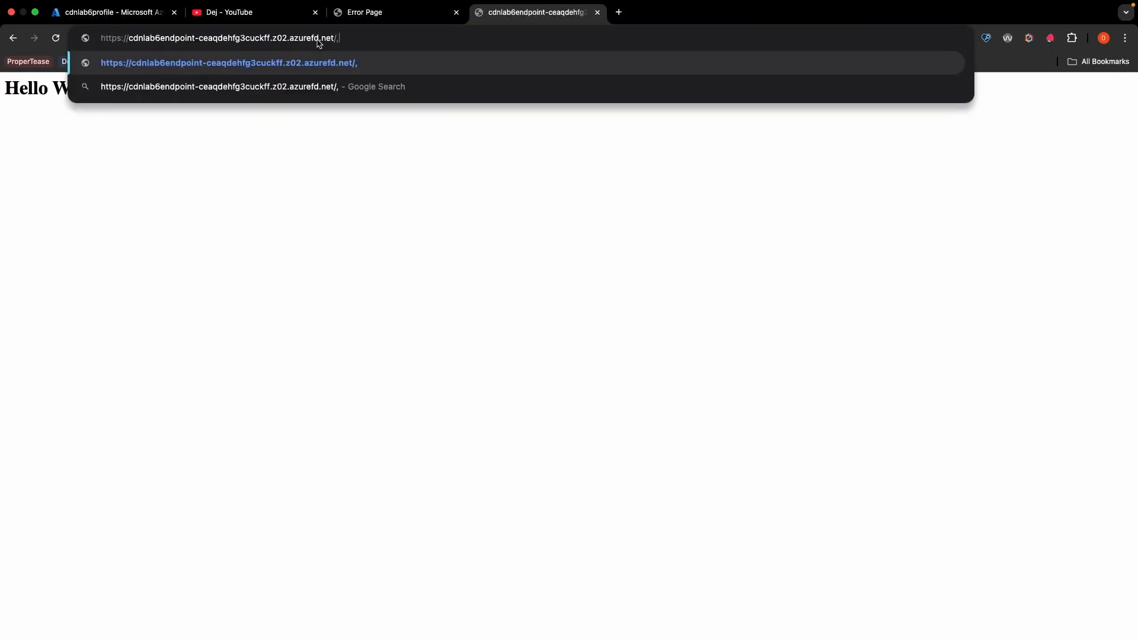
{"action": "key", "text": "BackSpace"}
{"action": "key", "text": "BackSpace"}
{"action": "key", "text": "BackSpace"}
{"action": "type", "text": "ssing"}
{"action": "key", "text": "Return"}
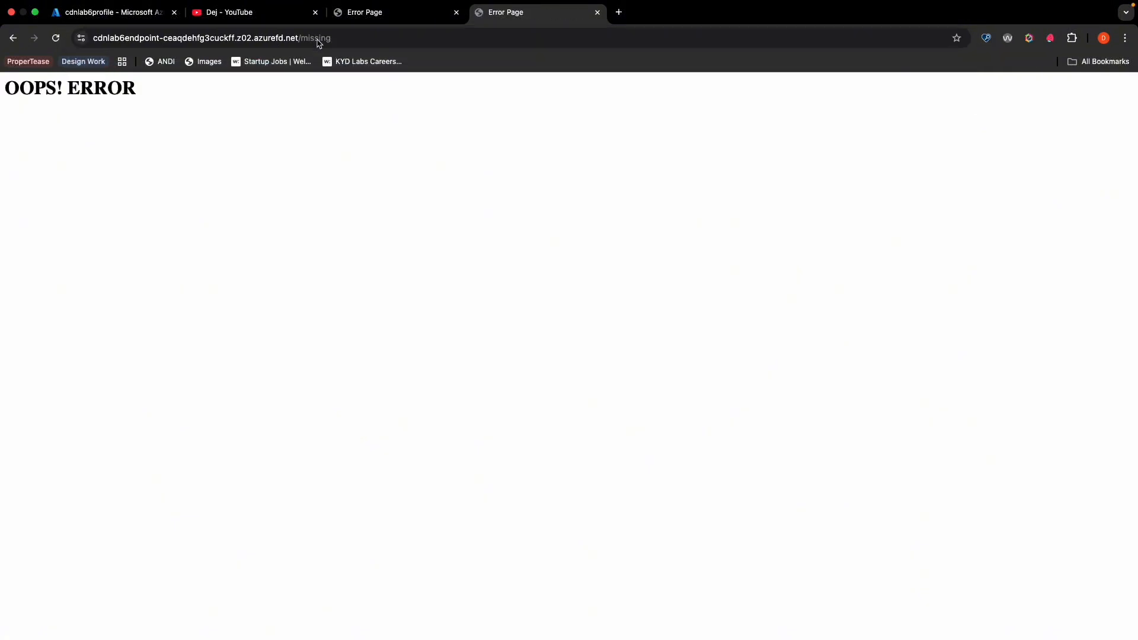
- Test another nonexistent path, /ming, on the Front Door endpoint
{"action": "left_click", "coordinate": [341, 39]}
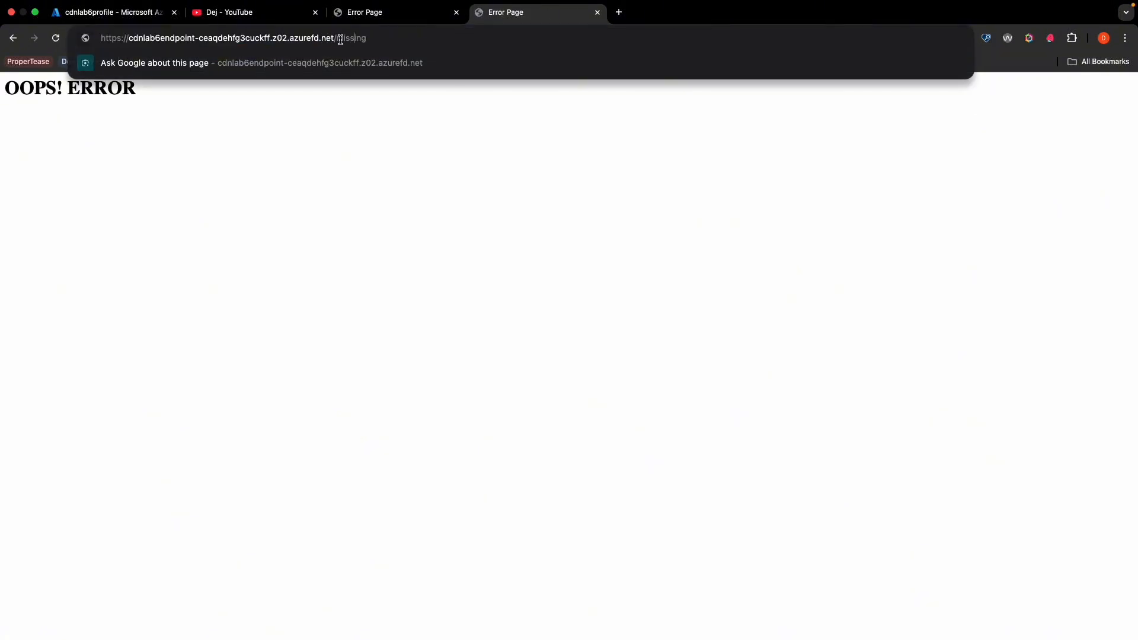
{"action": "key", "text": "BackSpace"}
{"action": "key", "text": "BackSpace"}
{"action": "key", "text": "BackSpace"}
{"action": "key", "text": "Return"}
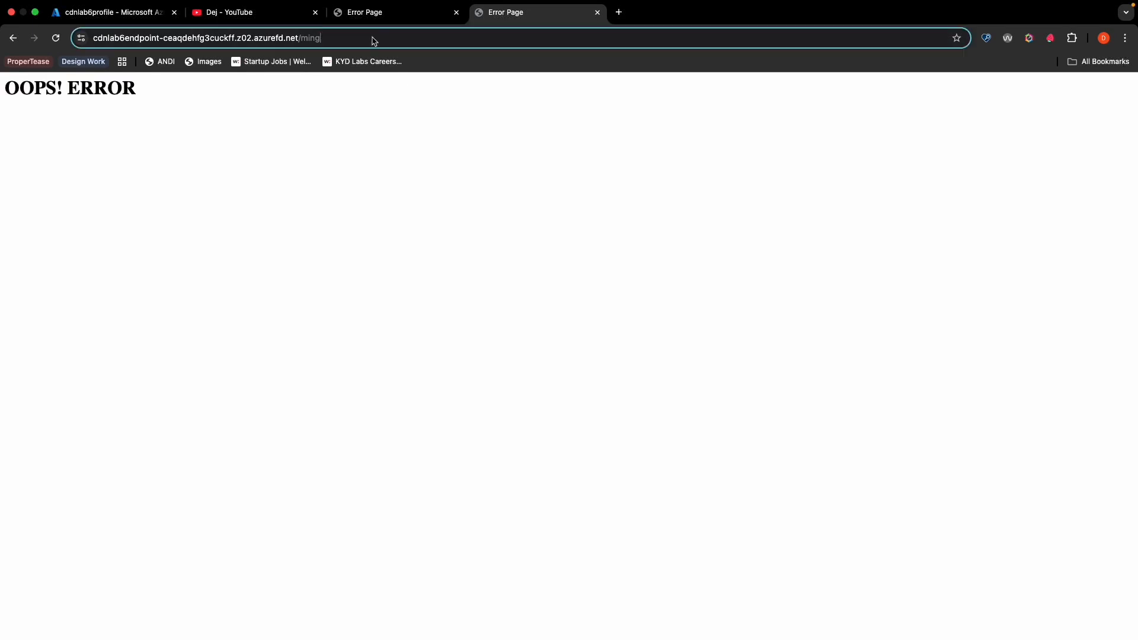
- Remove the path from the address and load the Front Door endpoint's root page
{"action": "left_click", "coordinate": [373, 39]}
{"action": "key", "text": "BackSpace"}
{"action": "key", "text": "BackSpace"}
{"action": "key", "text": "BackSpace"}
{"action": "key", "text": "BackSpace"}
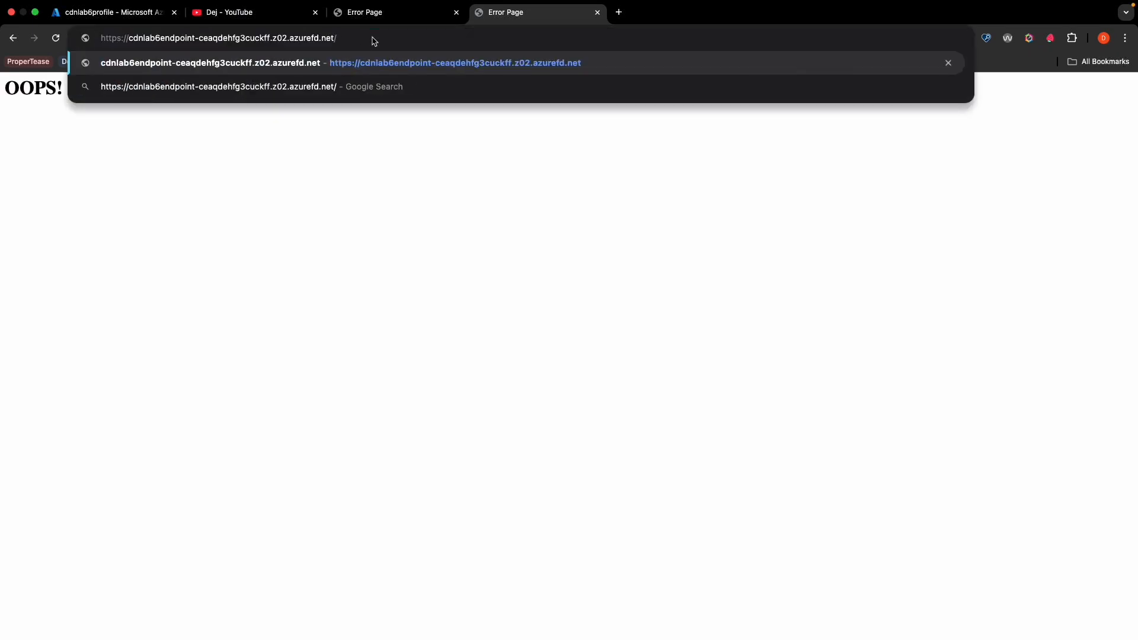
{"action": "key", "text": "Return"}
- Start a cache purge for cdnlab6profile in the Azure portal and choose cdnlab6endpoint as the endpoint
{"action": "left_click", "coordinate": [126, 13]}
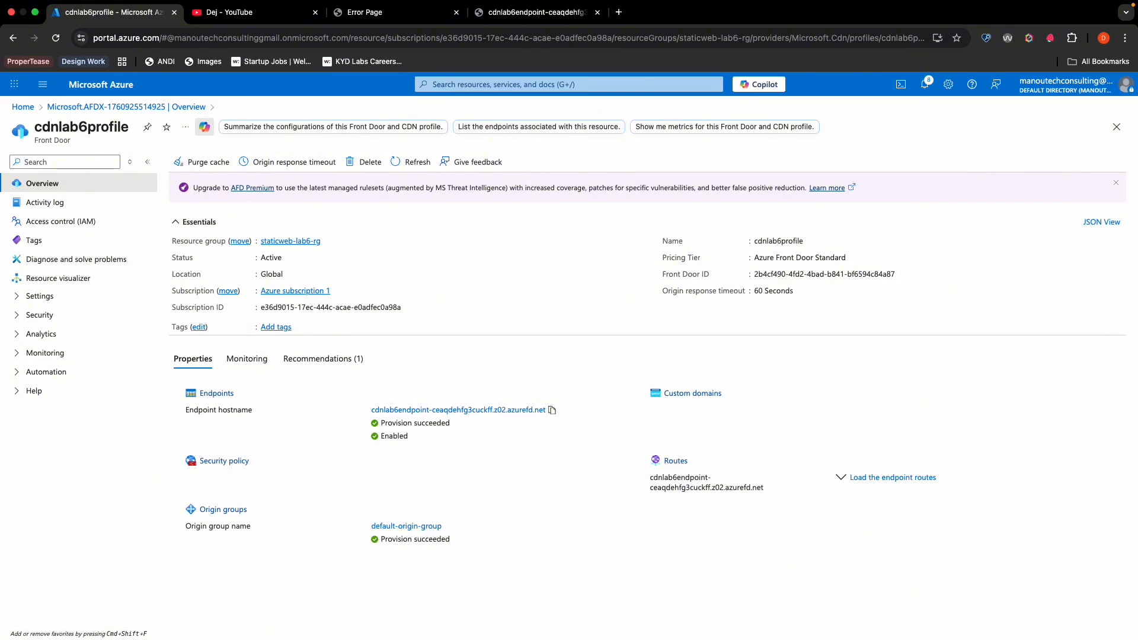
{"action": "left_click", "coordinate": [208, 162]}
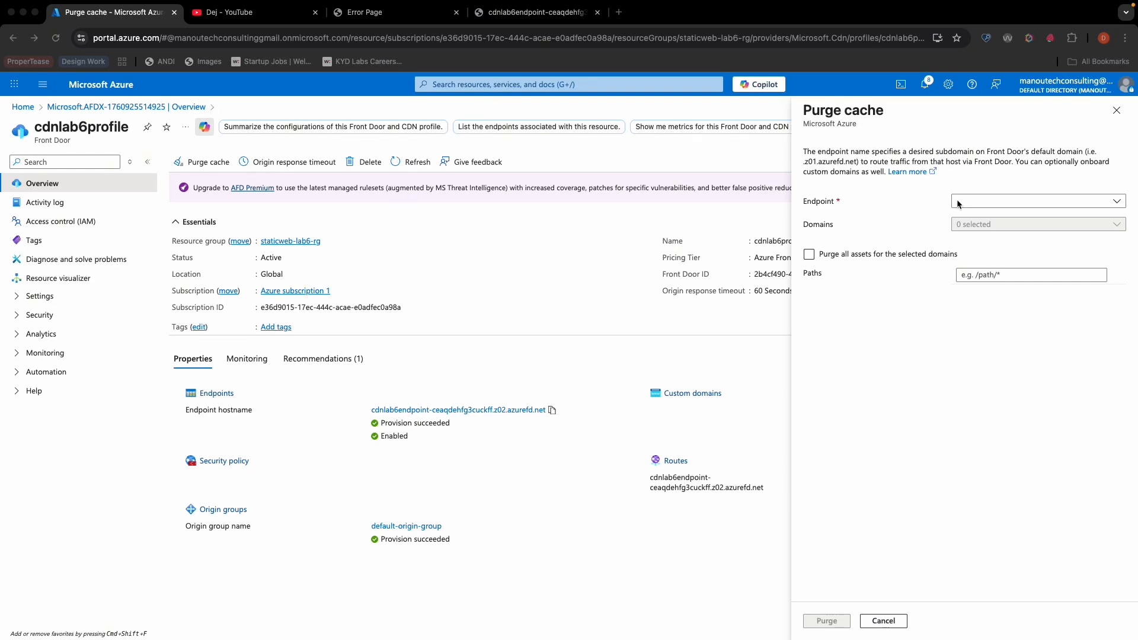
{"action": "left_click", "coordinate": [1007, 202]}
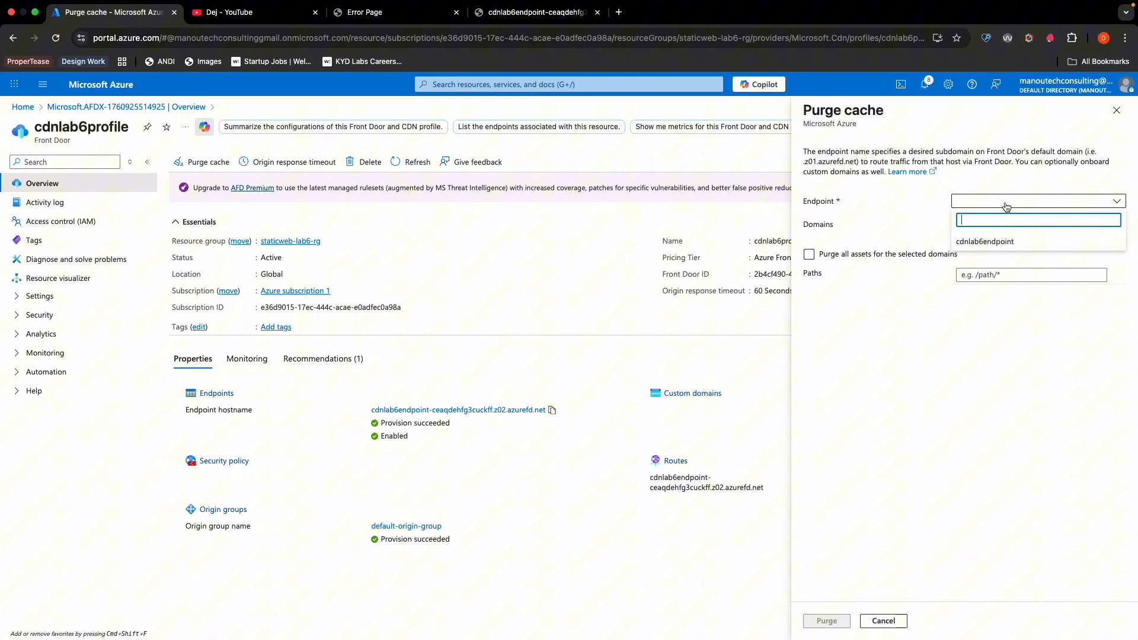
{"action": "left_click", "coordinate": [991, 240]}
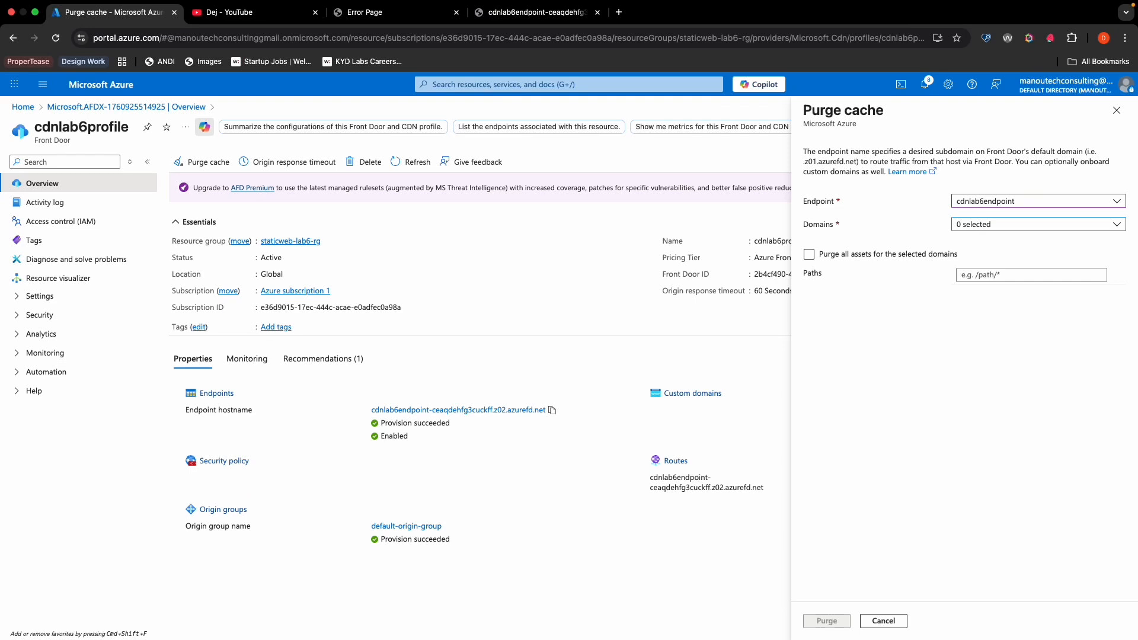
- Select the cdnlab6endpoint-ceaqdehfg3cuckff.z02.azurefd.net domain and purge all of its cached assets
{"action": "left_click", "coordinate": [1026, 230]}
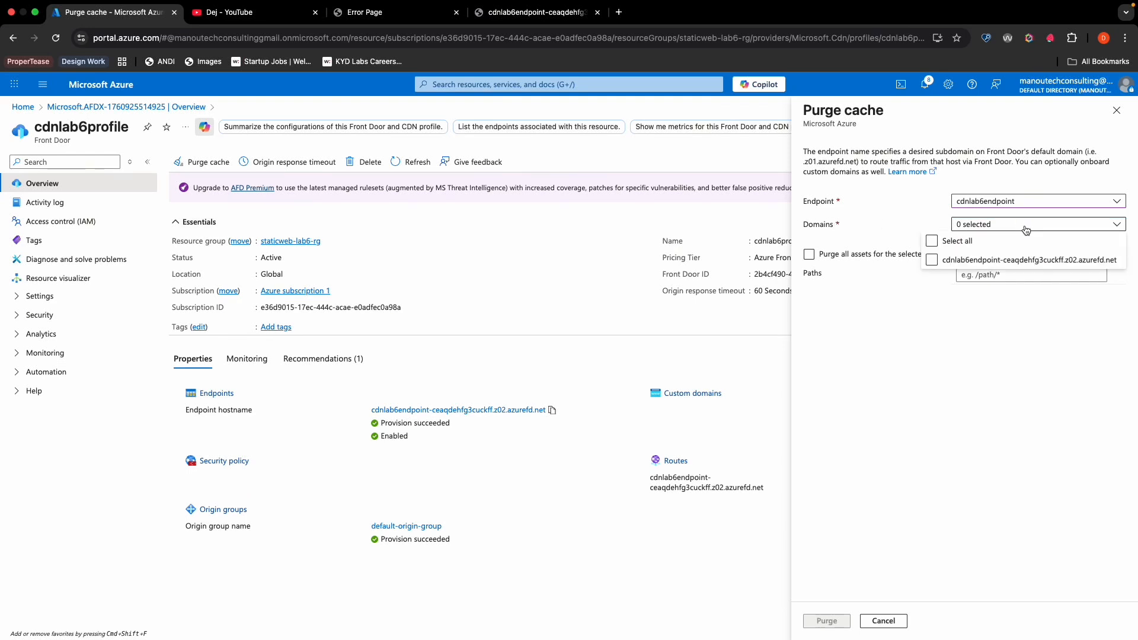
{"action": "left_click", "coordinate": [1001, 260]}
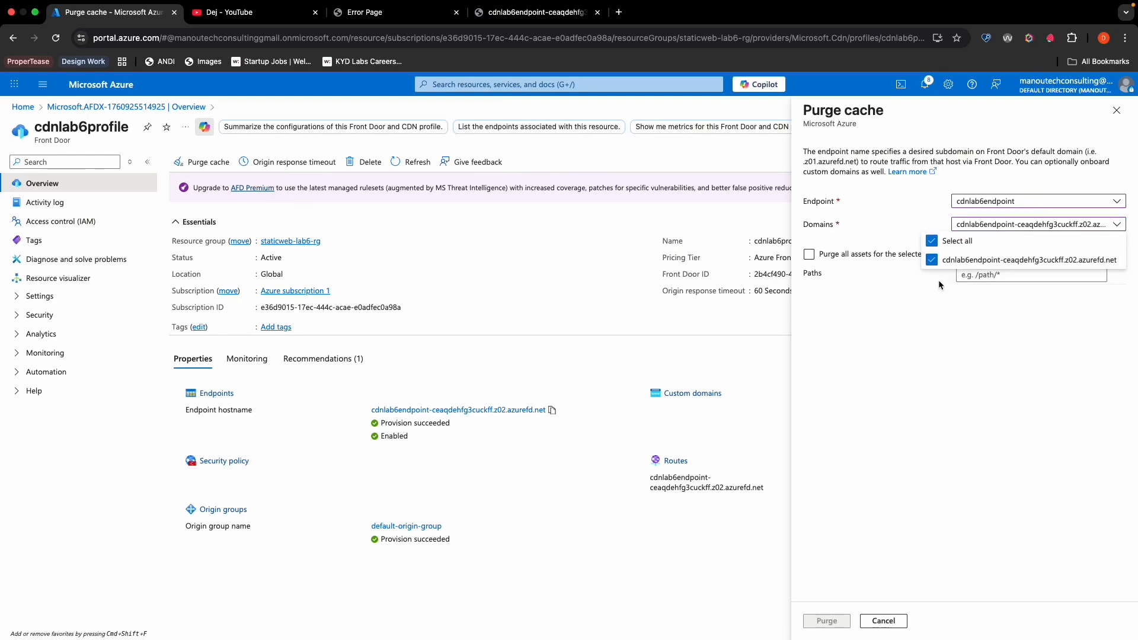
{"action": "left_click", "coordinate": [882, 279]}
{"action": "left_click", "coordinate": [808, 255]}
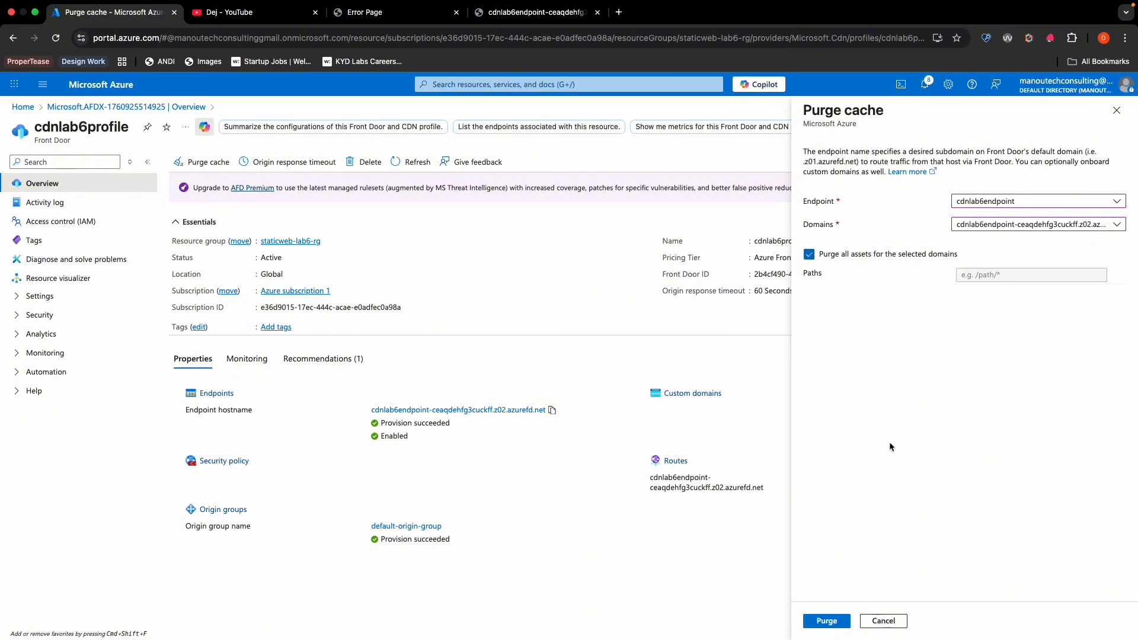
{"action": "left_click", "coordinate": [833, 622]}
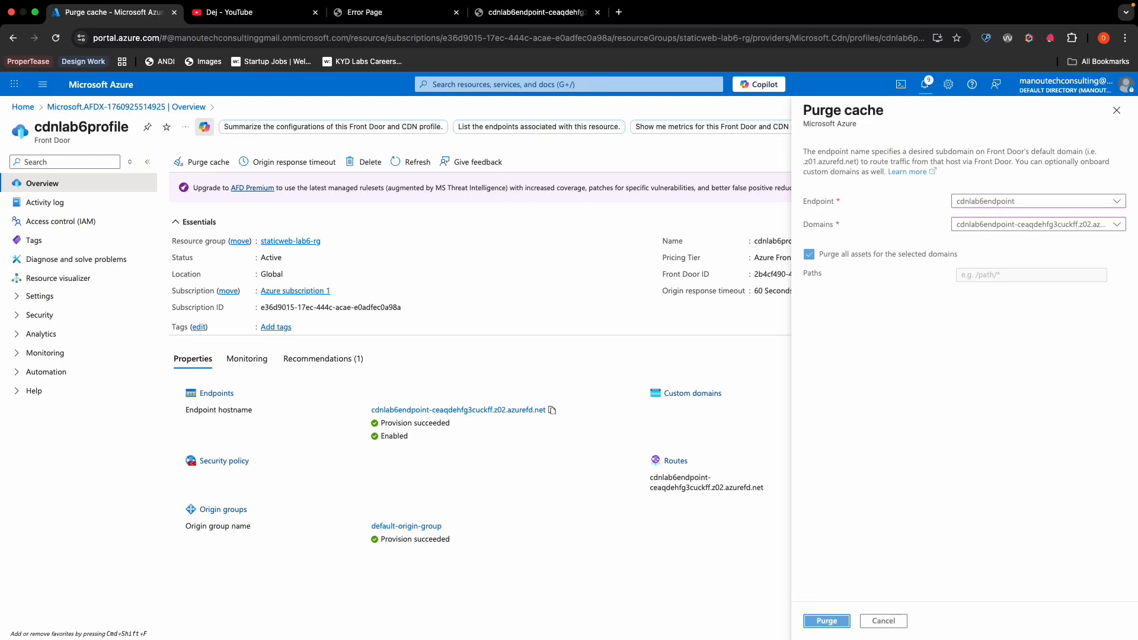
- Reload the Front Door endpoint's page and compare its address with the static website address of staticlab6storage
{"action": "left_click", "coordinate": [525, 17]}
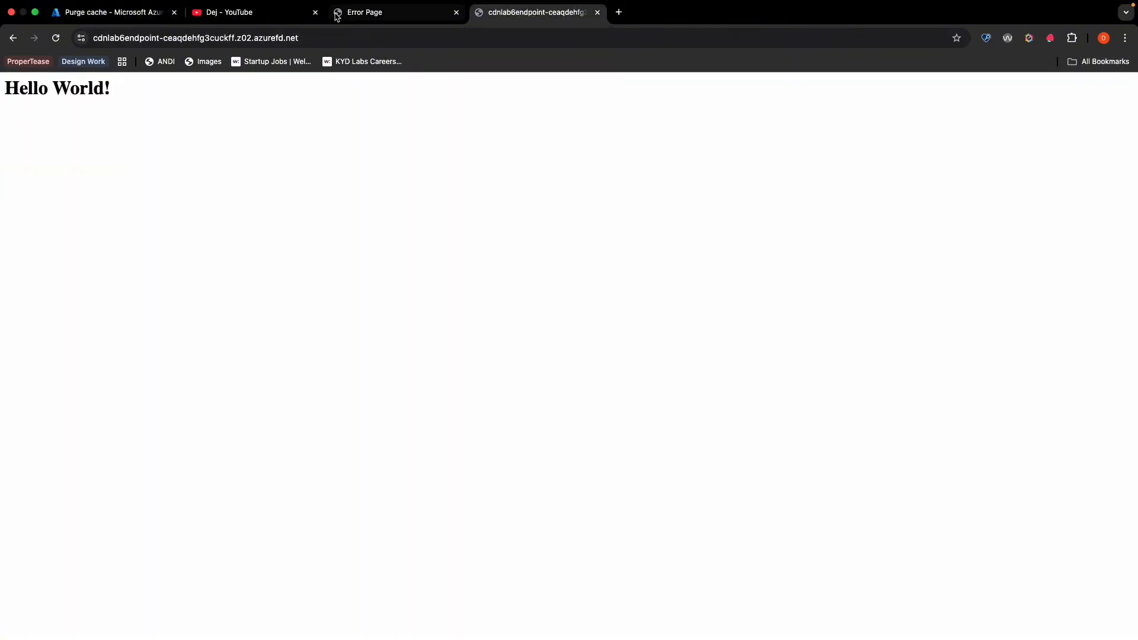
{"action": "left_click", "coordinate": [55, 39]}
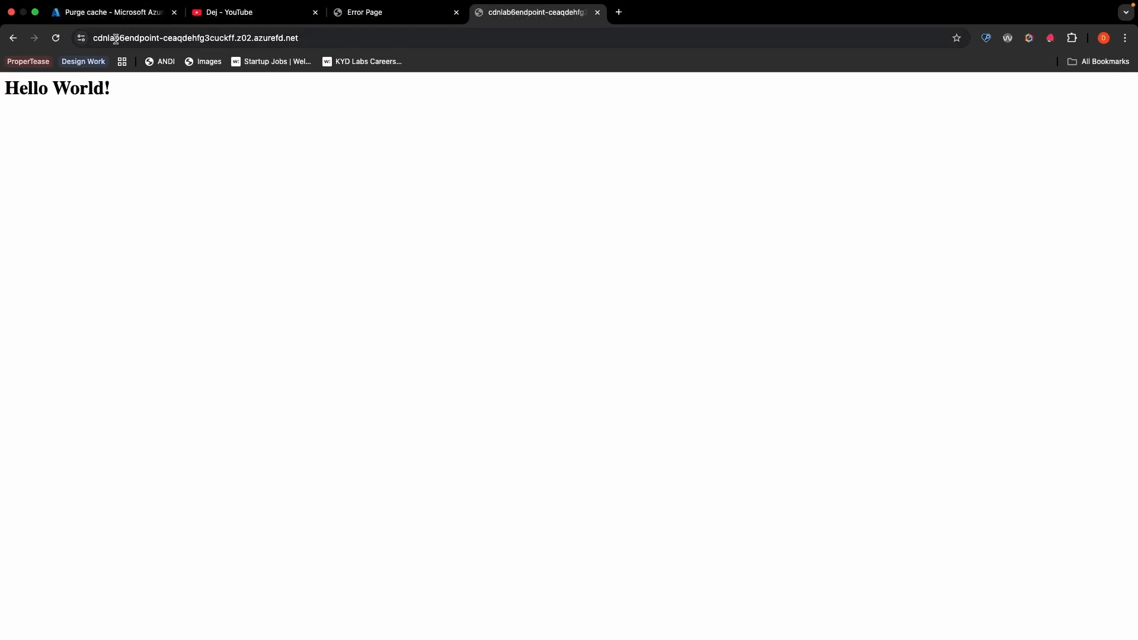
{"action": "left_click_drag", "start_coordinate": [94, 38], "coordinate": [294, 40]}
{"action": "left_click", "coordinate": [391, 12]}
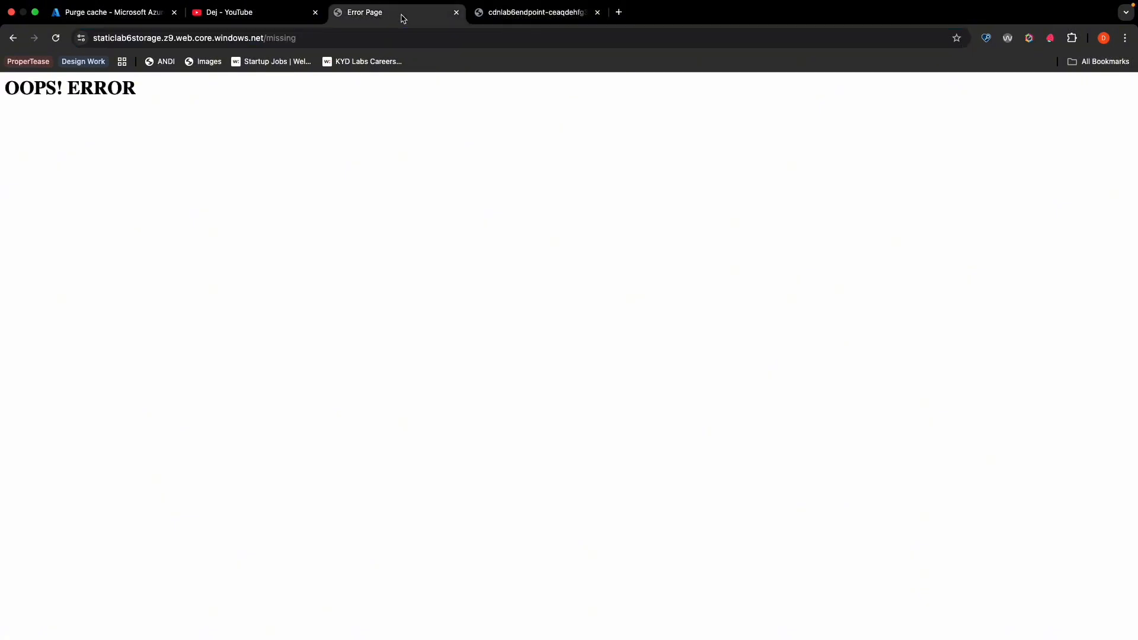
{"action": "left_click", "coordinate": [98, 41]}
{"action": "left_click_drag", "start_coordinate": [97, 40], "coordinate": [153, 40]}
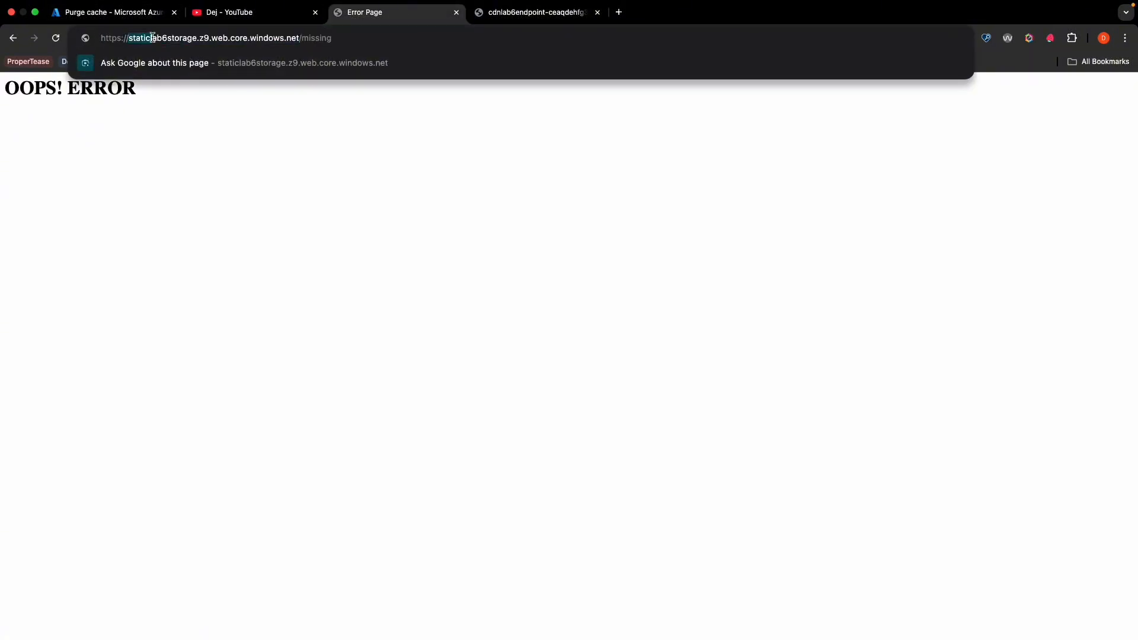
- Return to the Azure portal and check the purge status in the notifications
{"action": "left_click", "coordinate": [100, 14]}
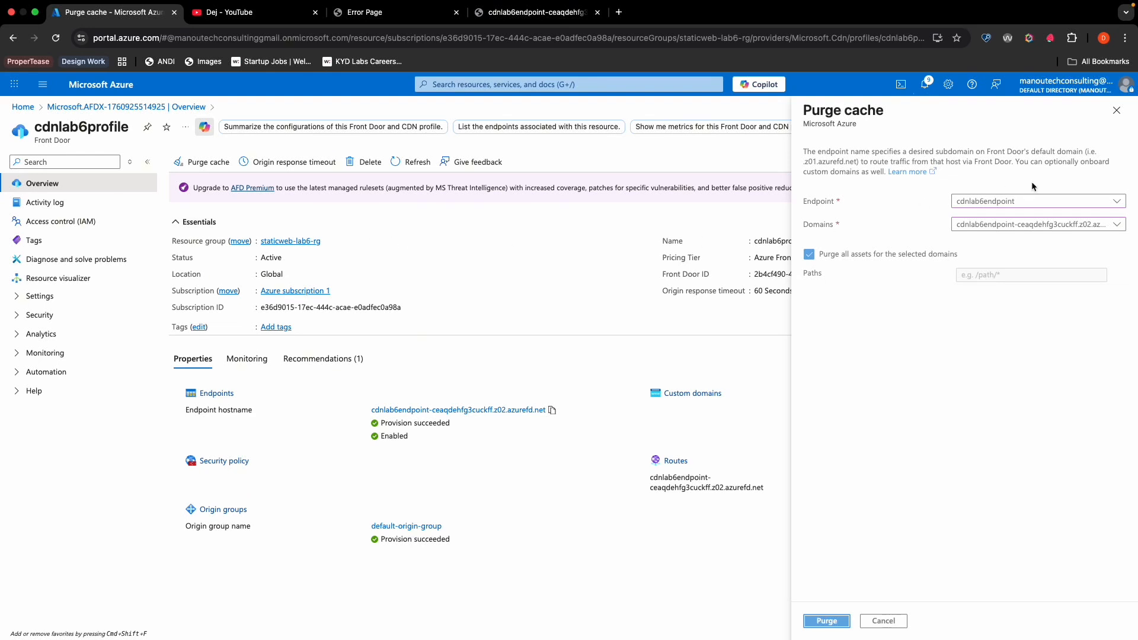
{"action": "left_click", "coordinate": [924, 85]}
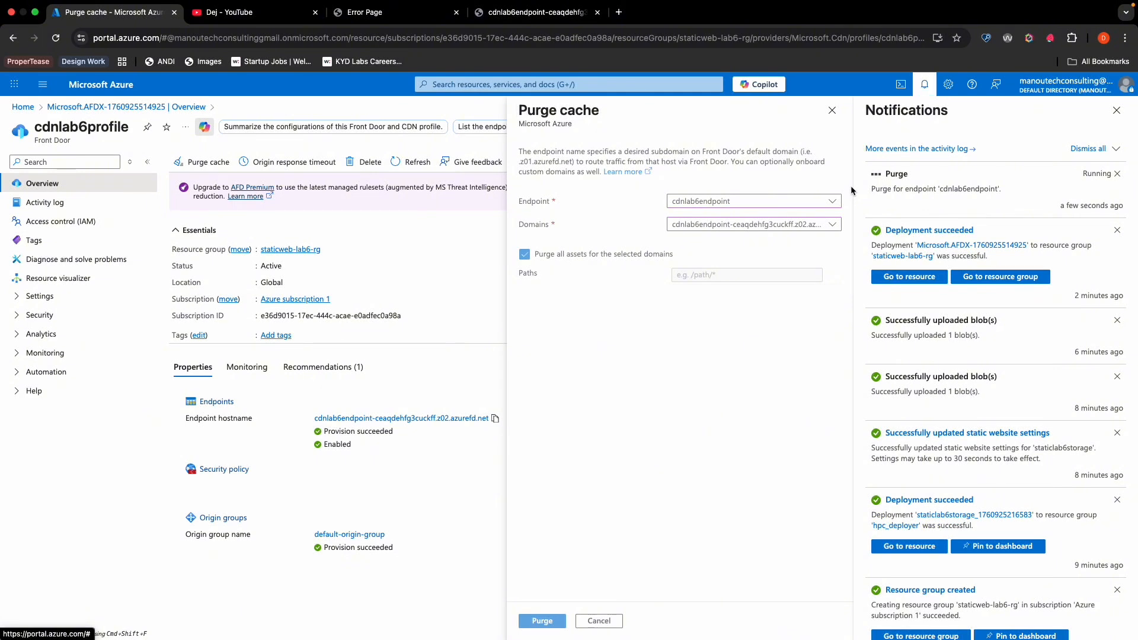